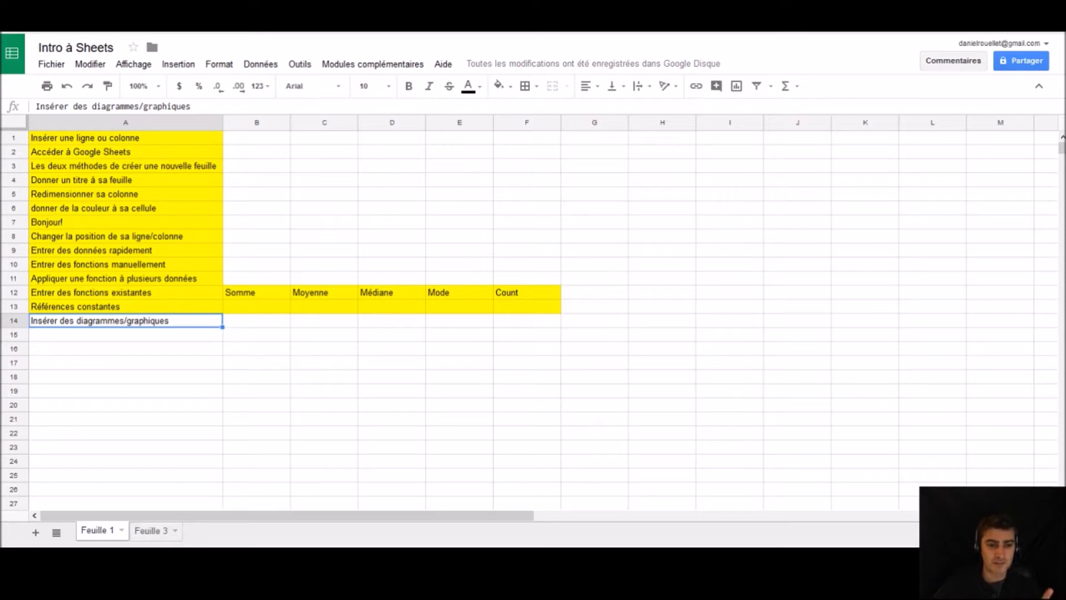
# - Clear all the old data from the range A1:L15 on the Feuille 3 sheet
pyautogui.click(151, 530)
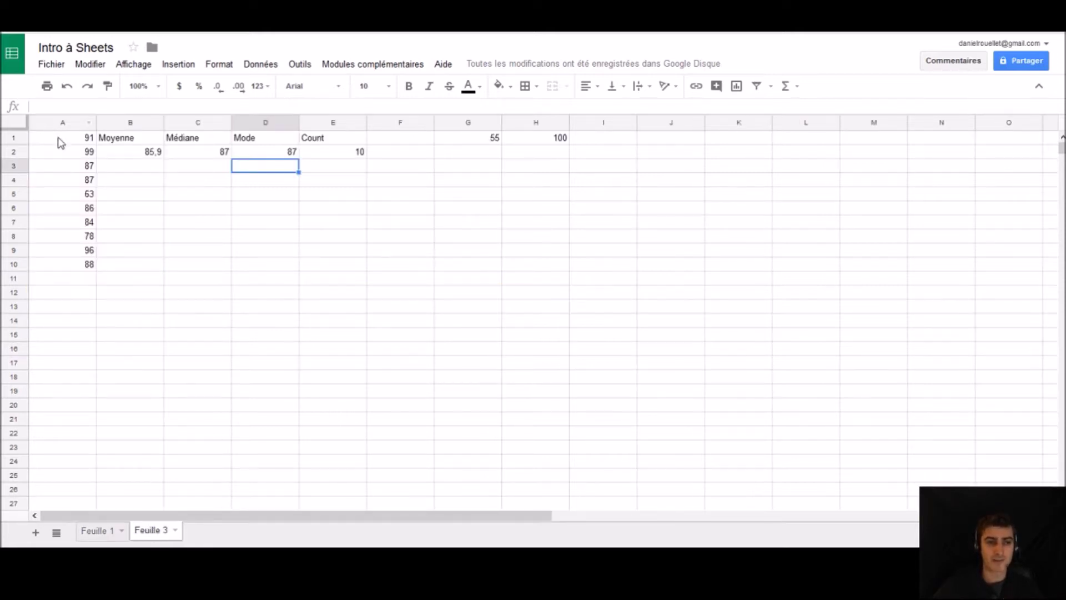
pyautogui.moveTo(58, 138); pyautogui.dragTo(780, 337)
pyautogui.press('Delete')
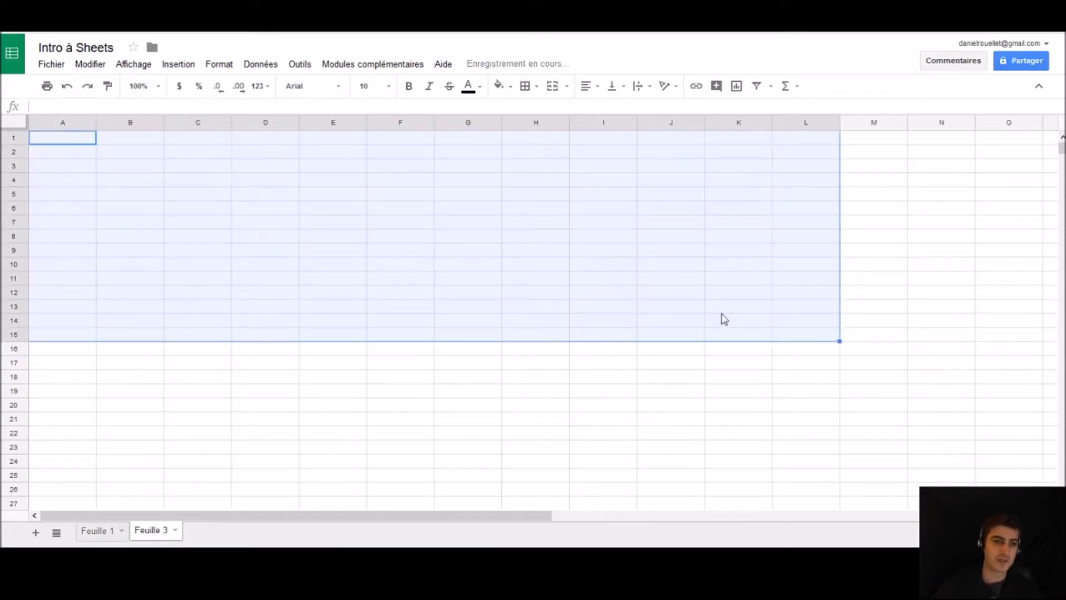
pyautogui.click(180, 238)
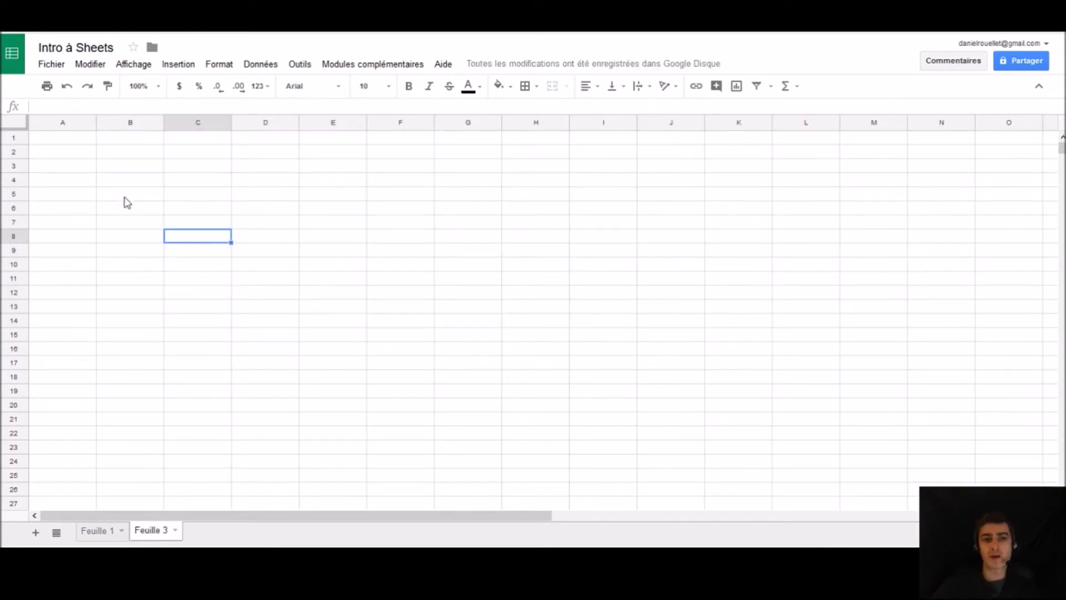
# - Enter the colour labels Bleu, Jaune and Rouge in cells A1 to A3
pyautogui.click(85, 141)
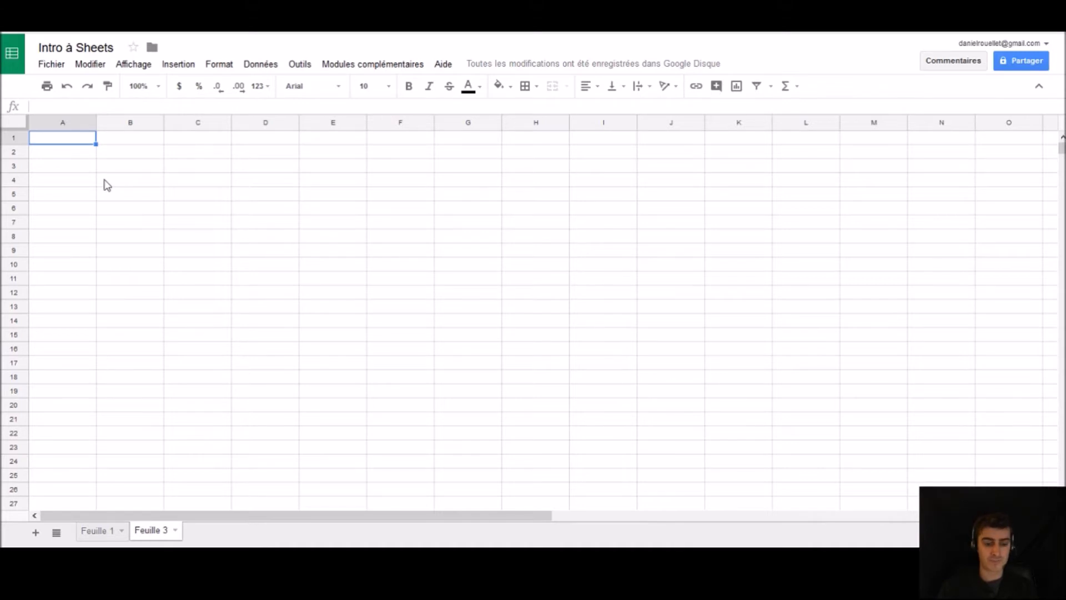
pyautogui.write('Bleu')
pyautogui.press('Return')
pyautogui.write('Jaune')
pyautogui.press('Return')
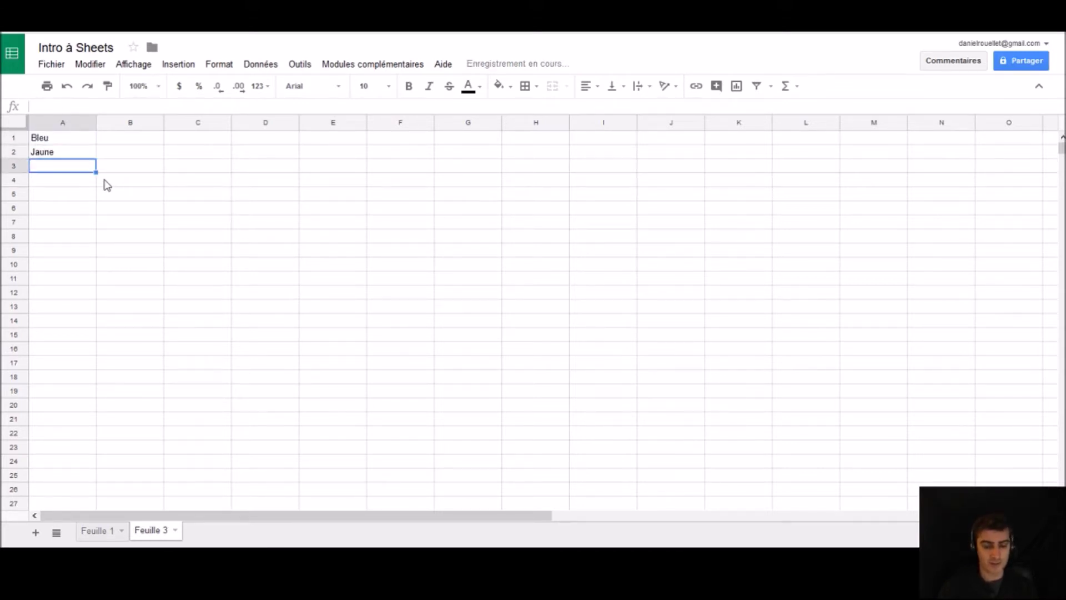
pyautogui.write('Rouge')
pyautogui.press('Return')
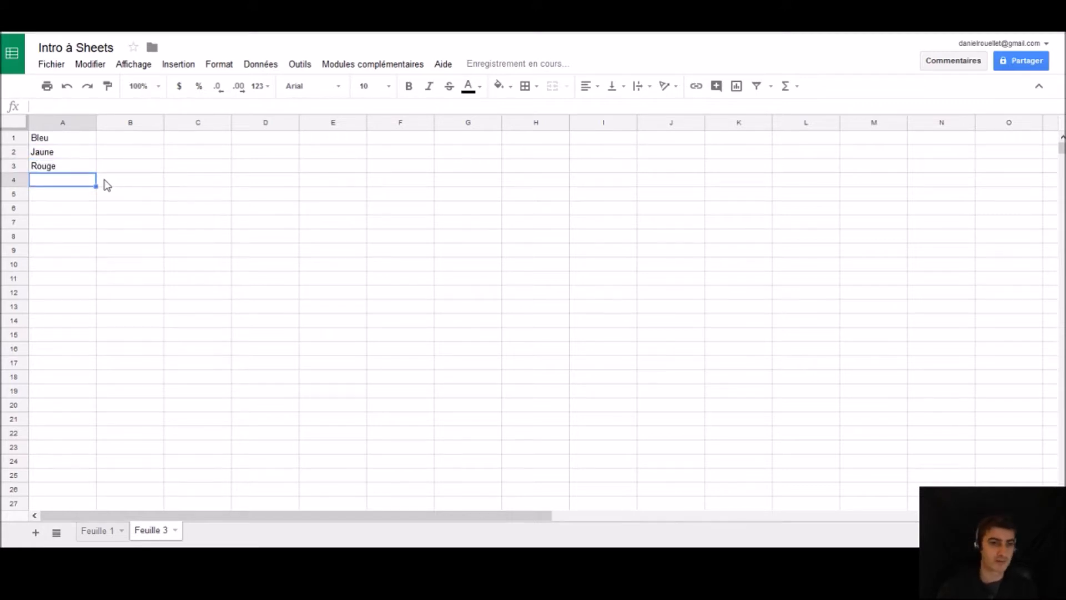
# - Enter the values 15, 7 and 12 in cells B1 to B3 beside the colour labels
pyautogui.click(107, 185)
pyautogui.press('Up')
pyautogui.press('Up')
pyautogui.press('Up')
pyautogui.write('15')
pyautogui.press('Return')
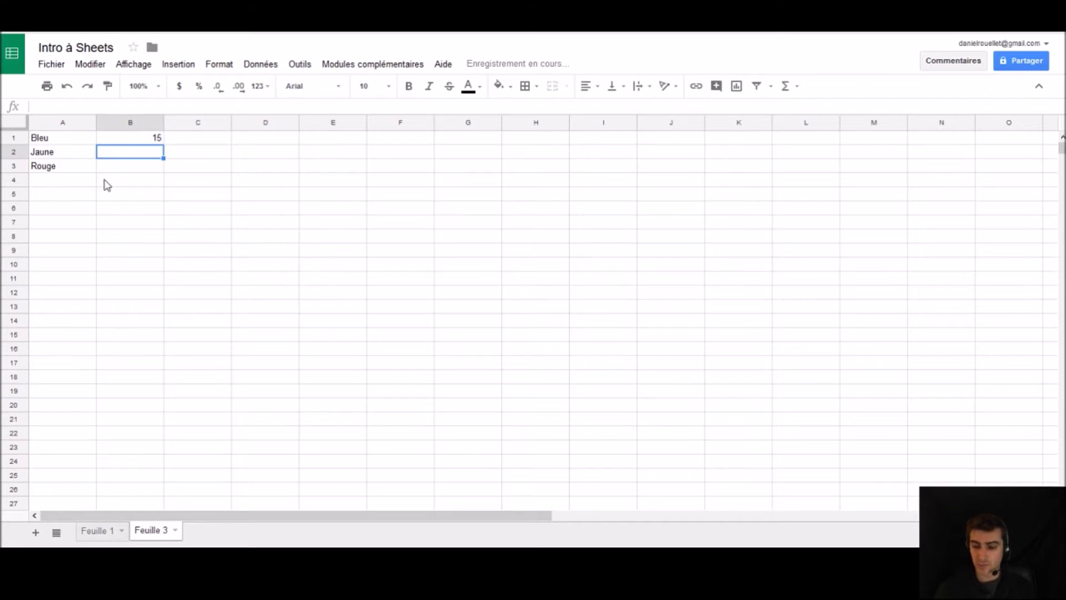
pyautogui.write('7')
pyautogui.press('Return')
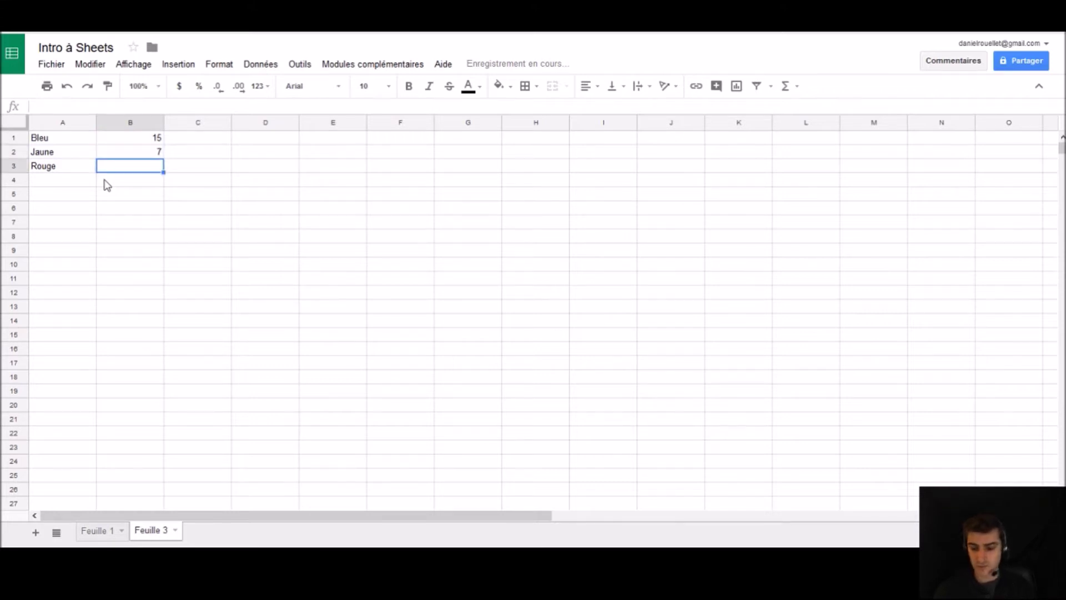
pyautogui.write('12')
pyautogui.press('Return')
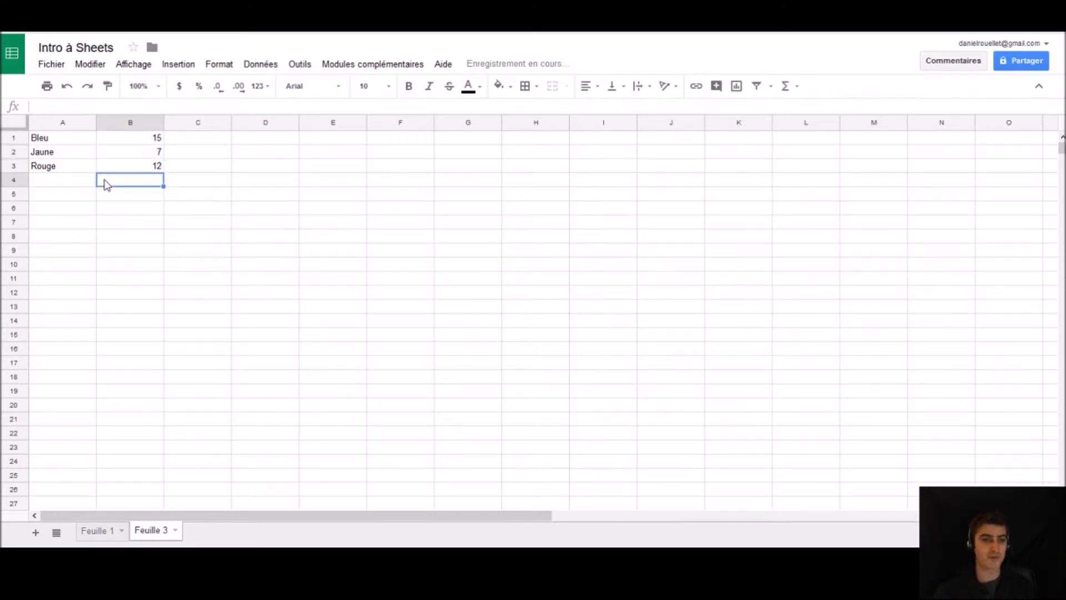
# - Insert a chart from empty cell D4 and choose the basic column chart type
pyautogui.click(283, 184)
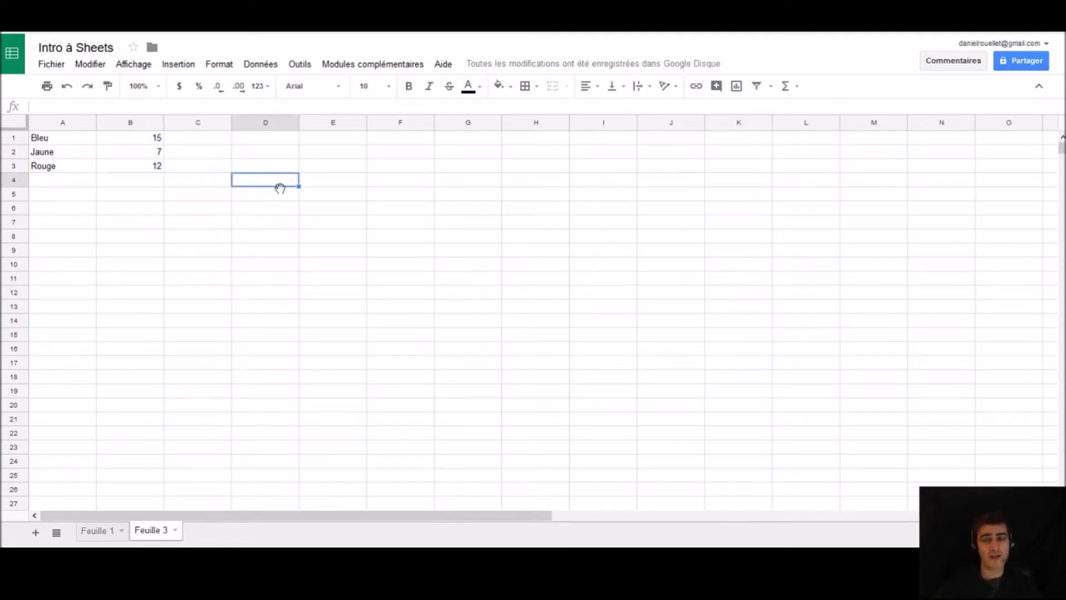
pyautogui.click(167, 67)
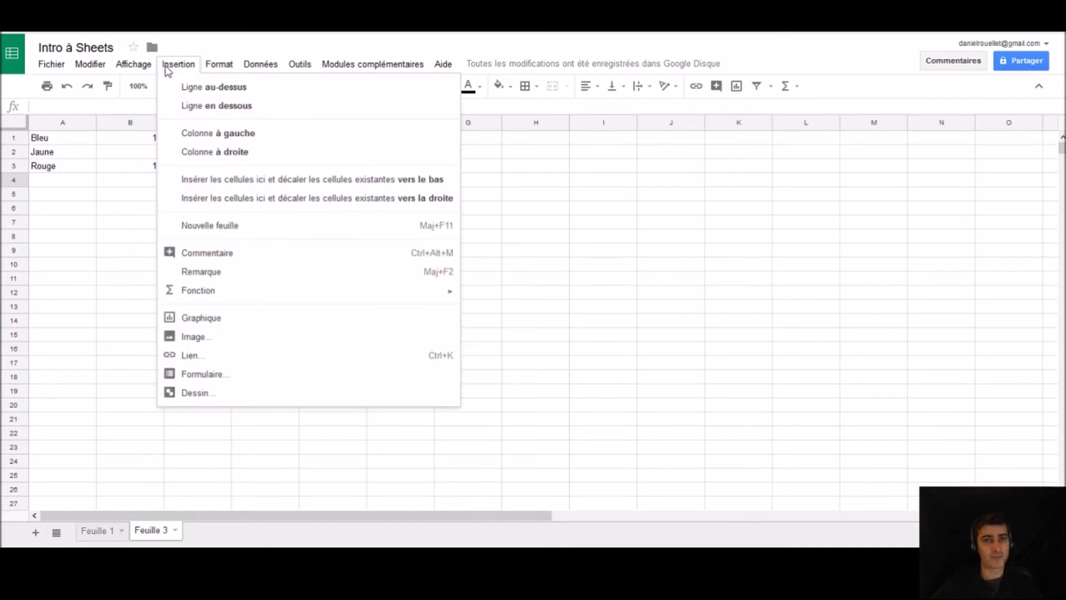
pyautogui.click(212, 318)
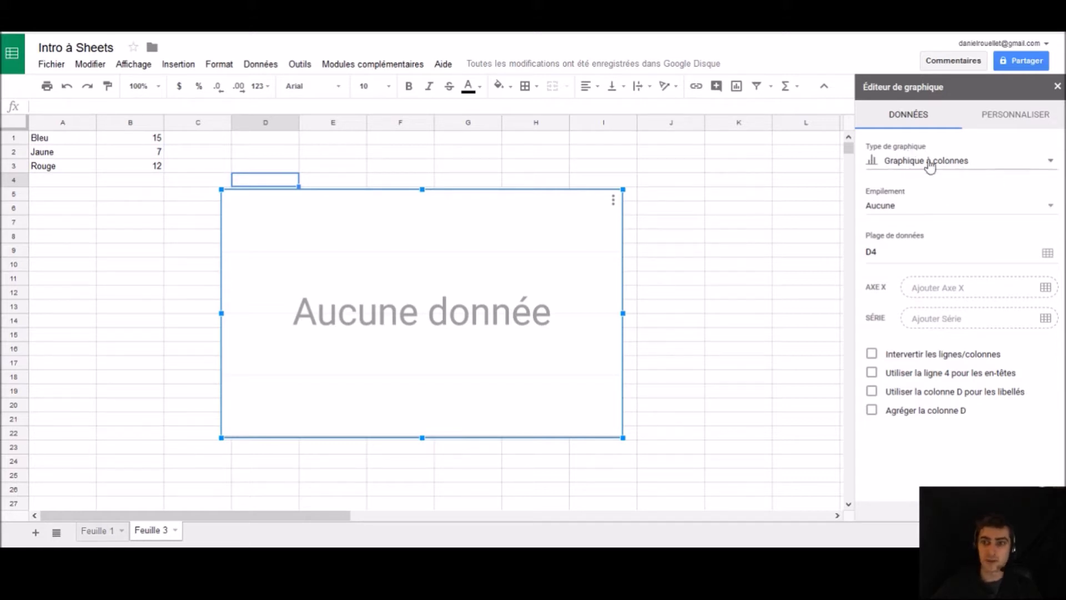
pyautogui.click(1049, 162)
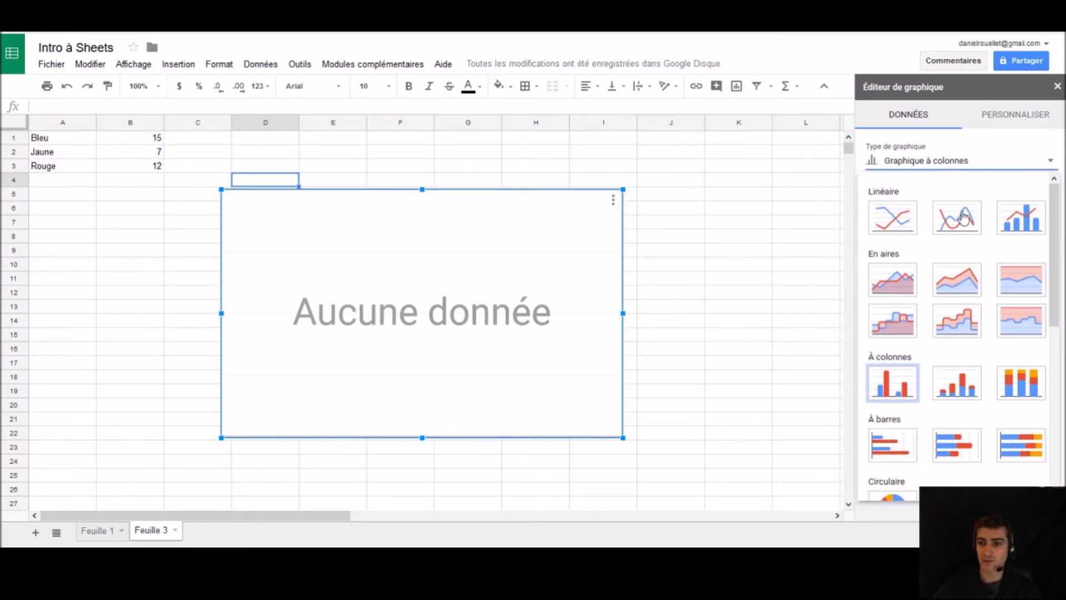
pyautogui.moveTo(1052, 232)
pyautogui.mouseDown()
pyautogui.moveTo(1060, 418)
pyautogui.moveTo(1057, 227)
pyautogui.mouseUp()
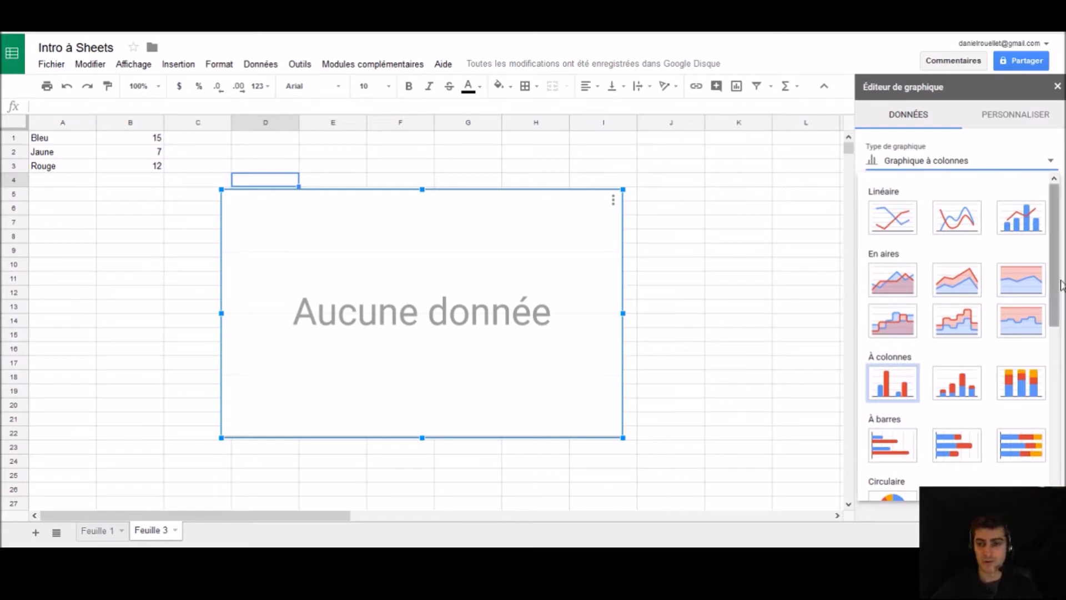
pyautogui.click(894, 390)
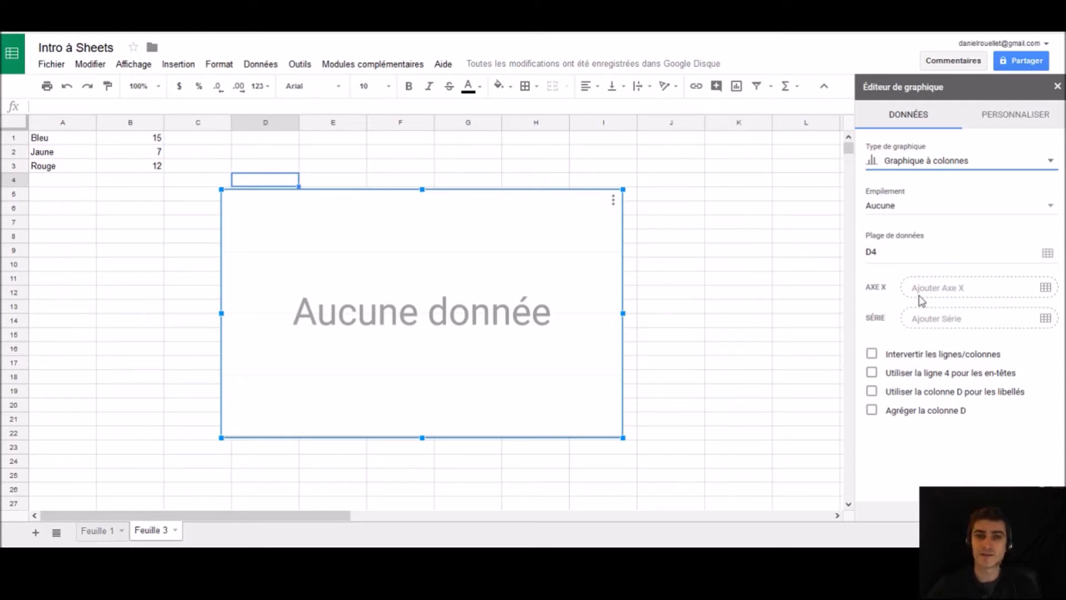
# - Add the number range B1:B3 as the chart's data series
pyautogui.click(1044, 321)
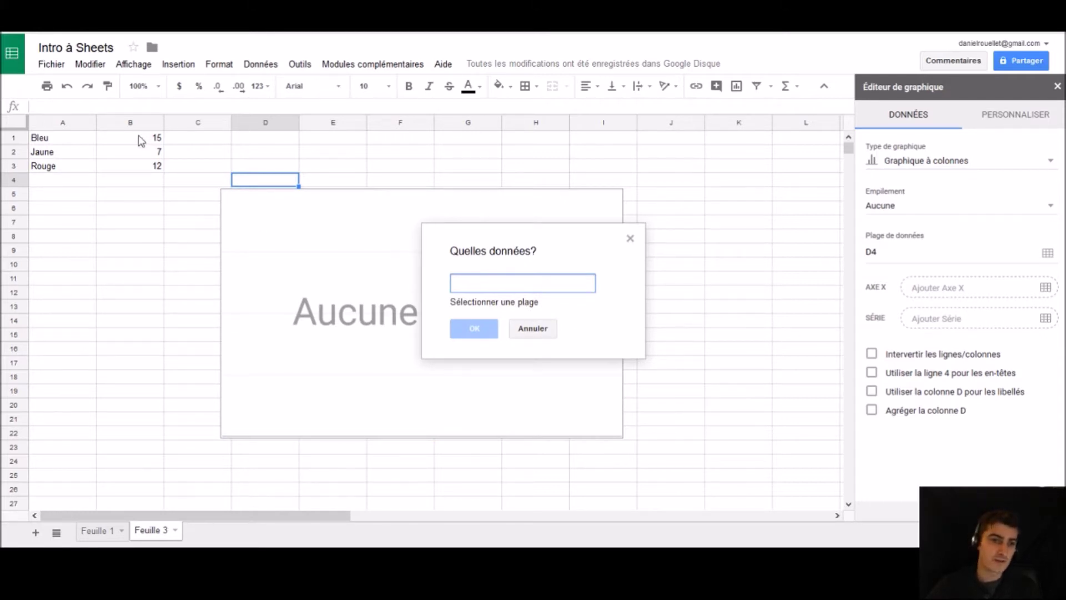
pyautogui.moveTo(143, 137); pyautogui.dragTo(142, 167)
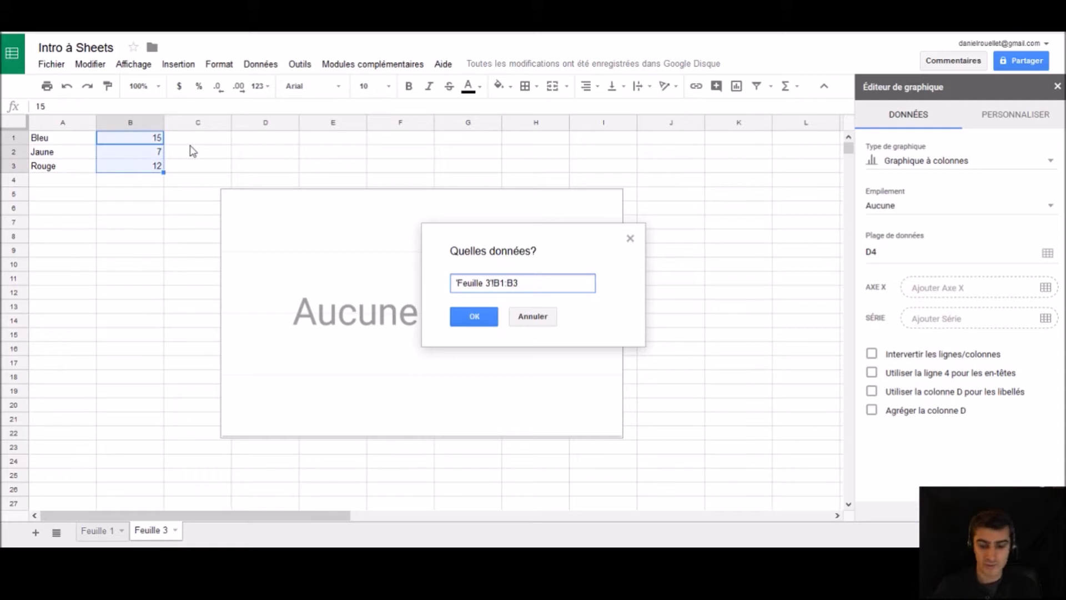
pyautogui.press('Return')
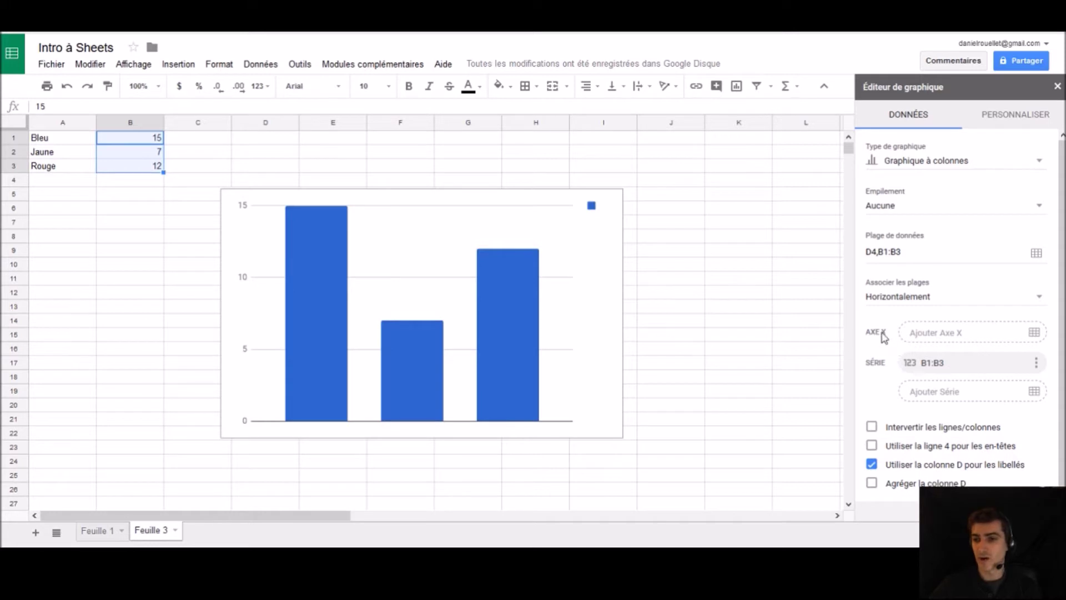
# - Set the chart's X axis to the colour labels in A1:A3
pyautogui.click(1033, 333)
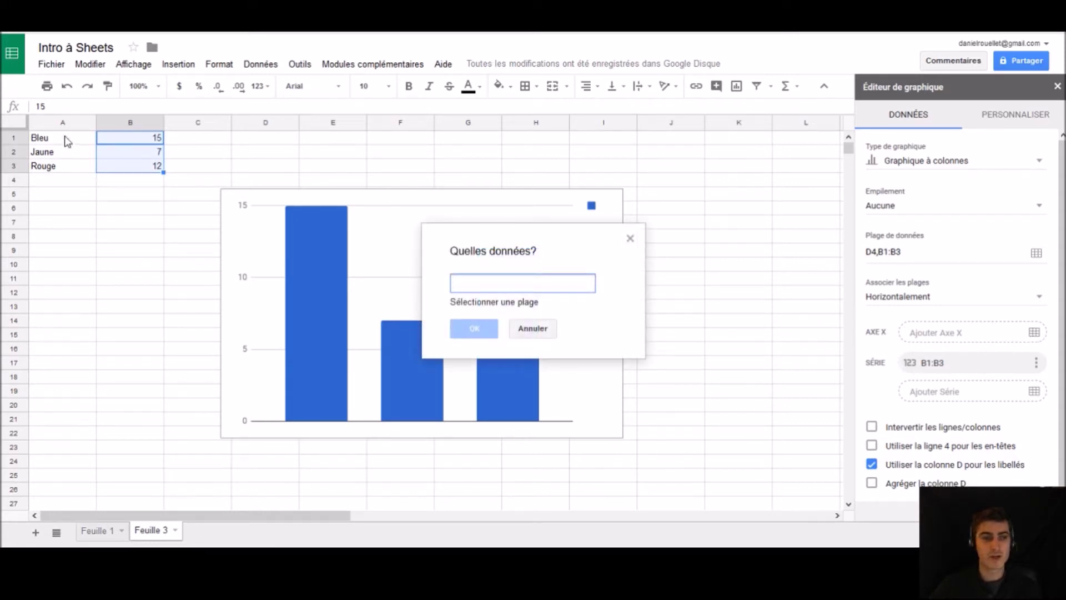
pyautogui.moveTo(64, 139); pyautogui.dragTo(60, 173)
pyautogui.press('Return')
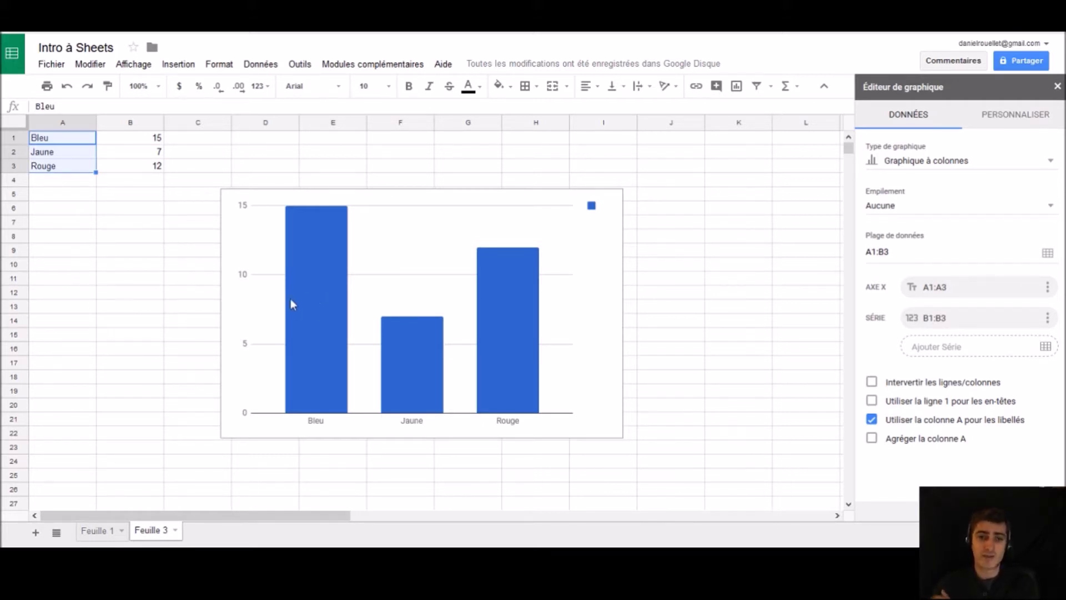
# - Add a new sheet to the spreadsheet and insert an empty column chart on it
pyautogui.click(35, 533)
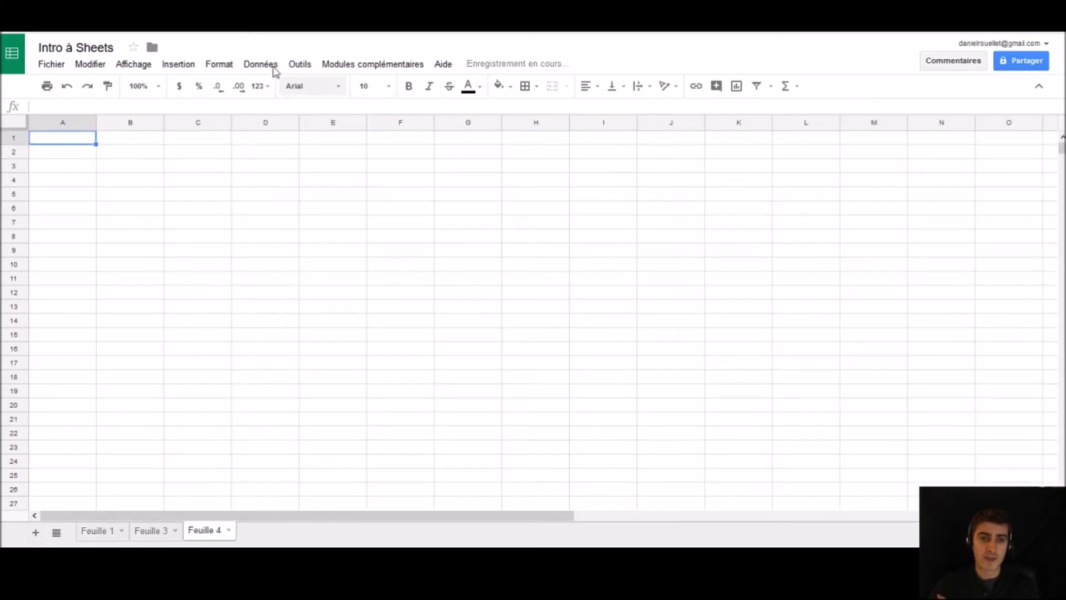
pyautogui.click(176, 69)
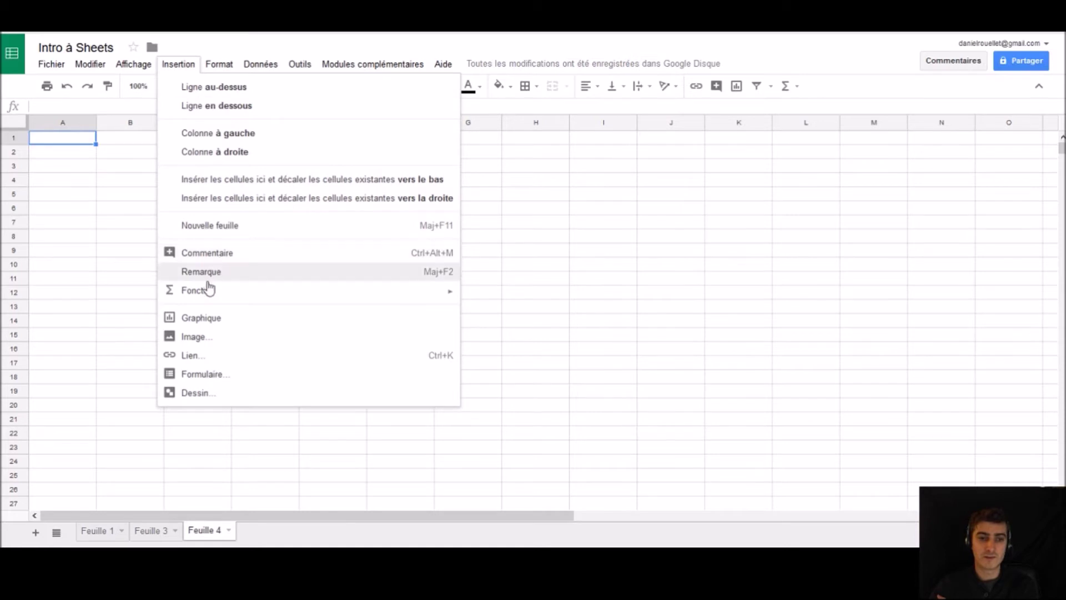
pyautogui.click(208, 326)
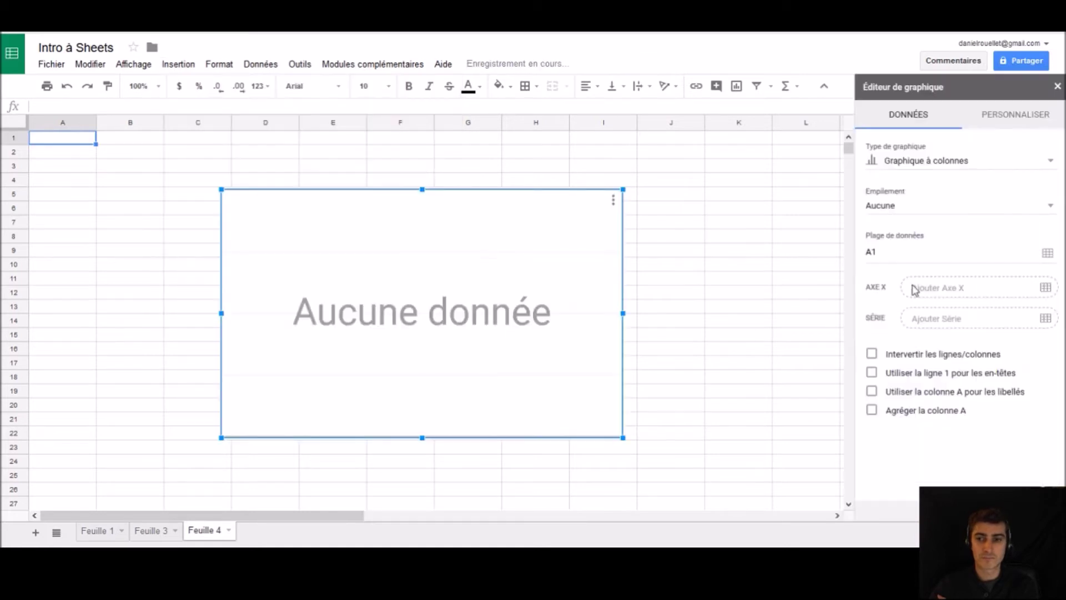
# - Add the range B1:B3 from Feuille 3 as the data series of the new sheet's chart
pyautogui.click(1046, 317)
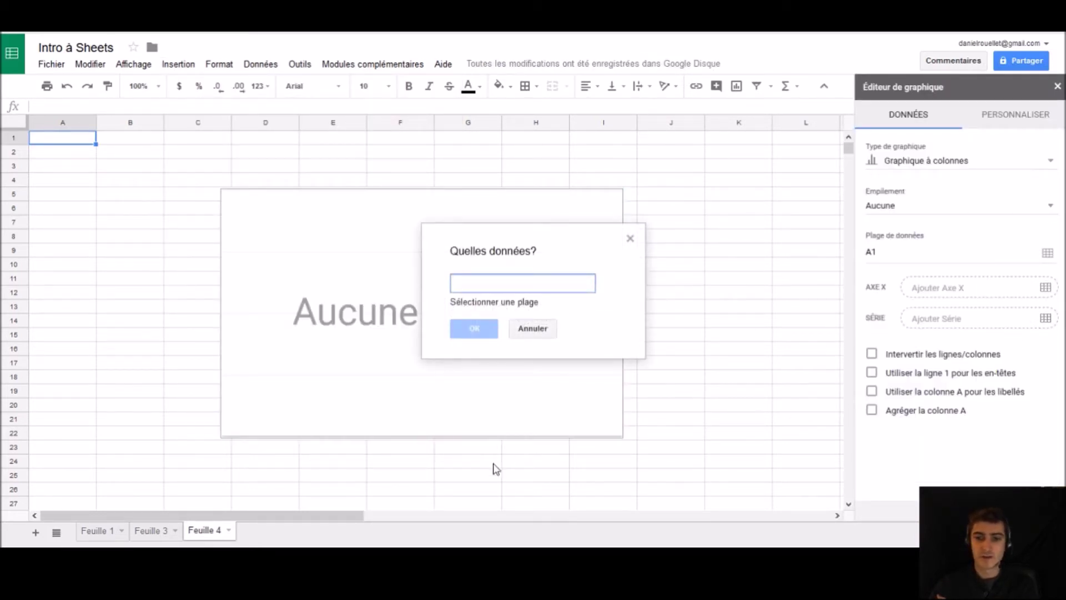
pyautogui.click(152, 530)
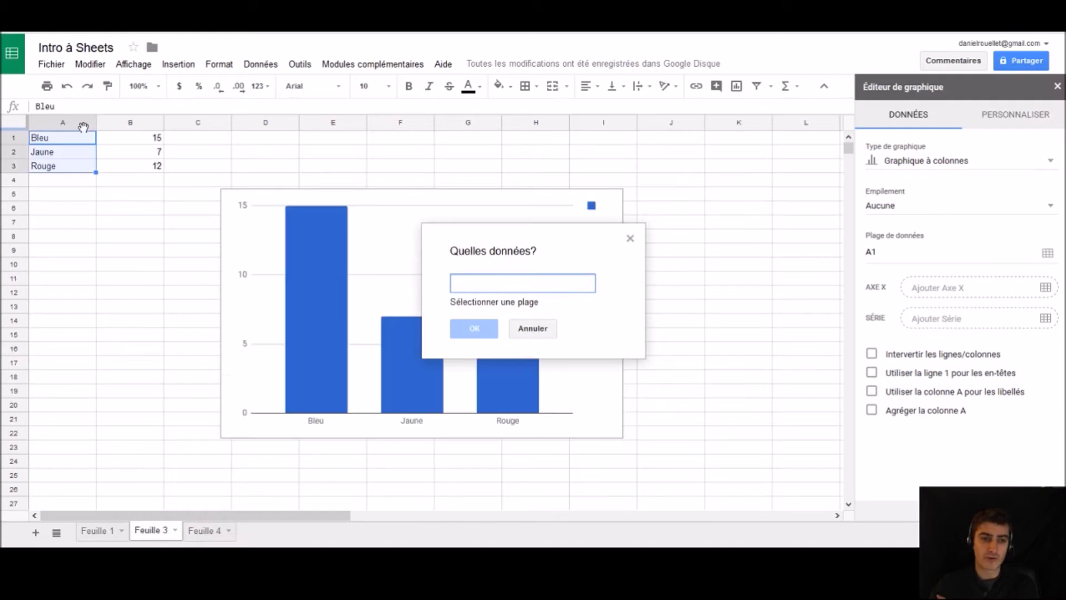
pyautogui.moveTo(76, 140); pyautogui.dragTo(71, 175)
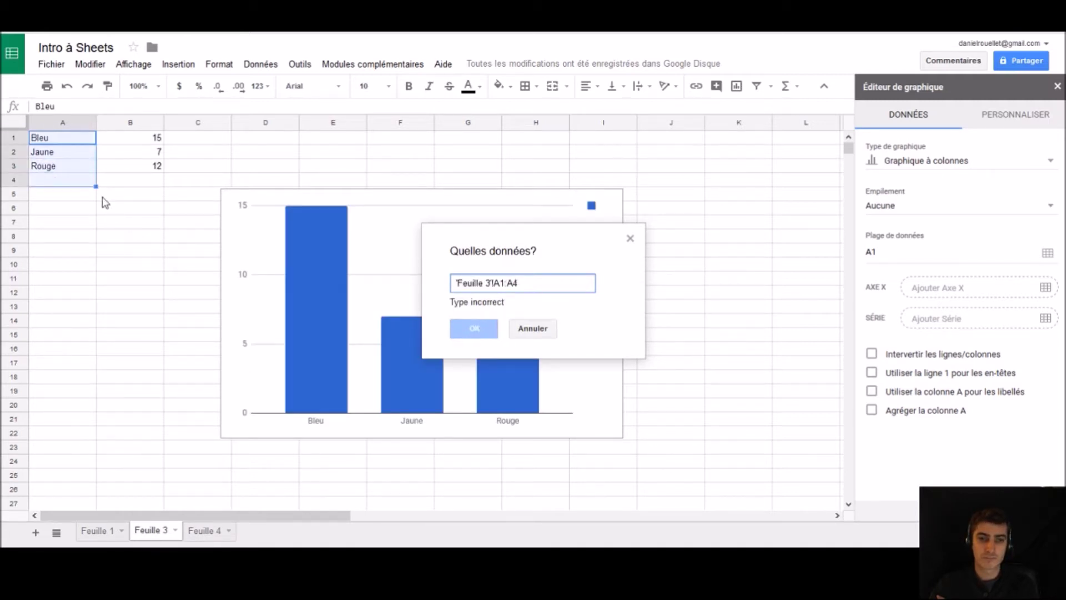
pyautogui.moveTo(72, 143); pyautogui.dragTo(72, 168)
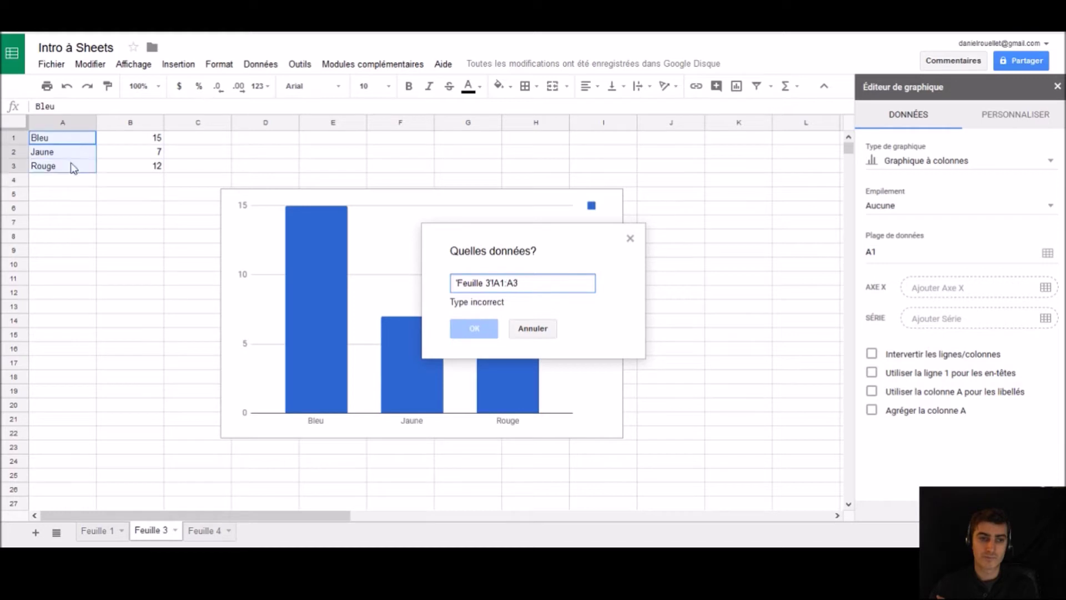
pyautogui.moveTo(157, 138); pyautogui.dragTo(155, 166)
pyautogui.click(475, 305)
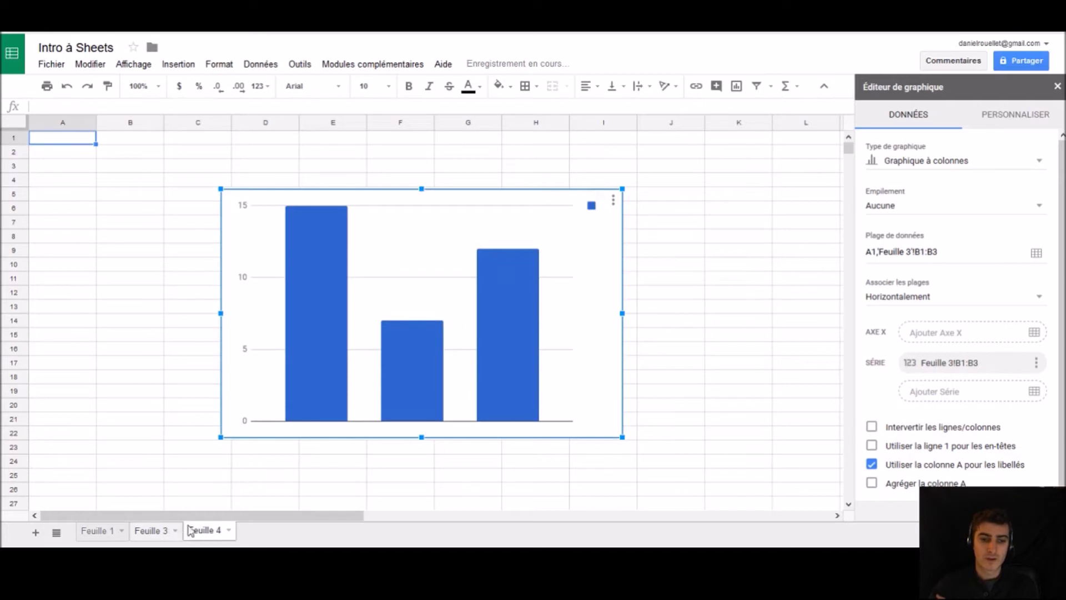
# - Set the new chart's X axis to the labels in A1:A3 on Feuille 3 and leave the chart editor
pyautogui.click(1033, 333)
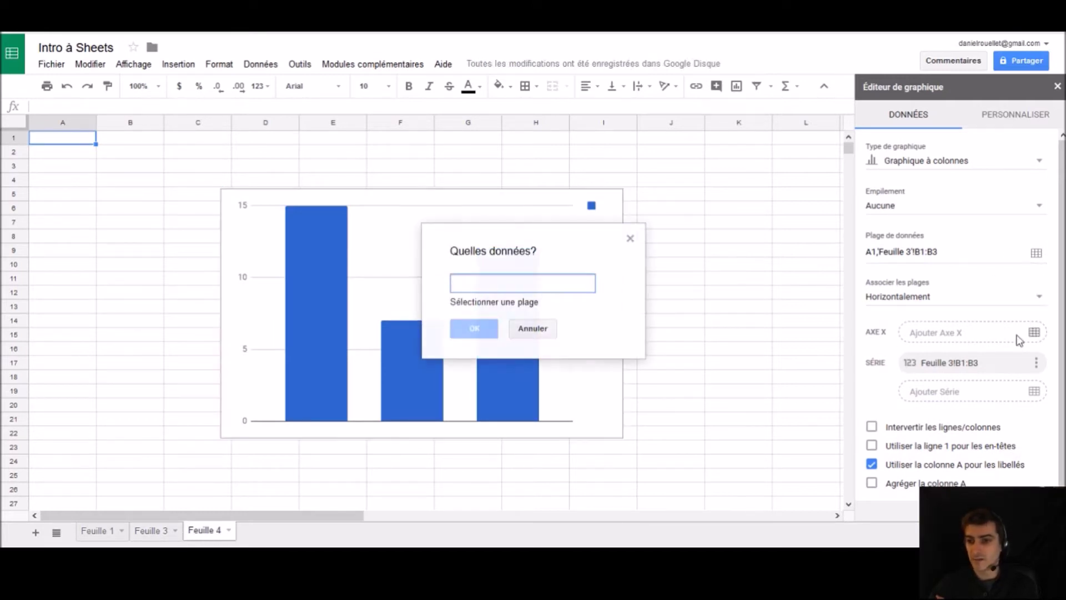
pyautogui.click(152, 530)
pyautogui.moveTo(63, 138); pyautogui.dragTo(61, 172)
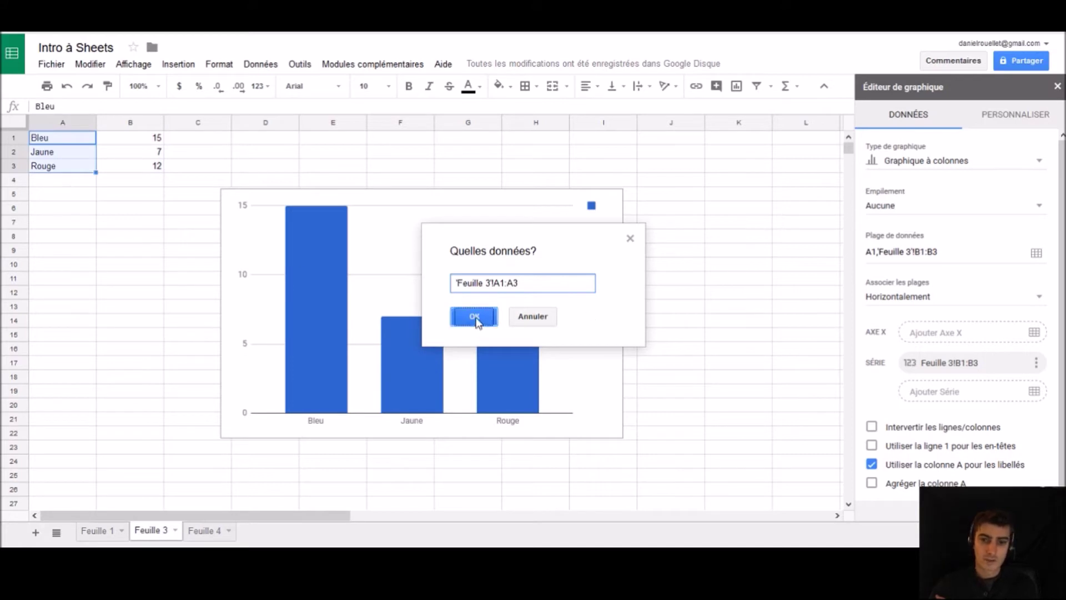
pyautogui.click(475, 316)
pyautogui.click(143, 227)
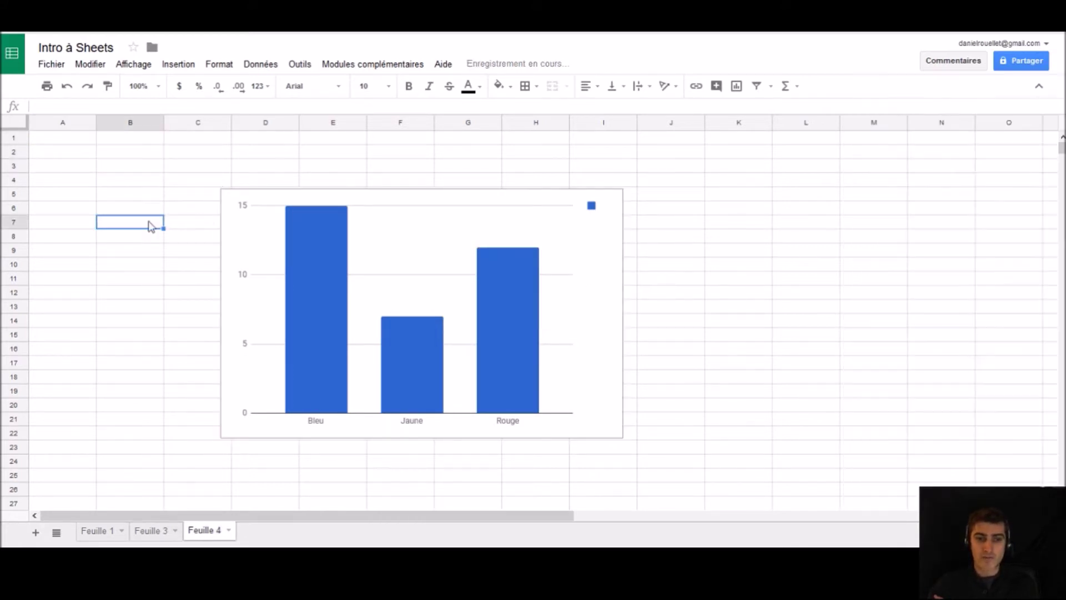
# - Return to the Feuille 3 sheet and look at the editing options available for its chart
pyautogui.click(167, 533)
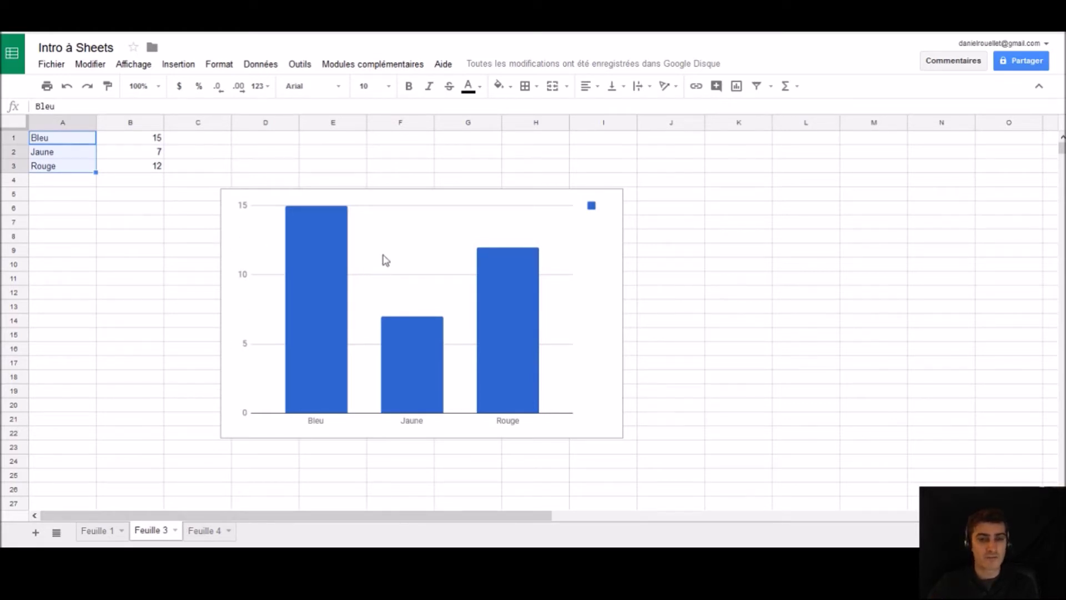
pyautogui.click(158, 248)
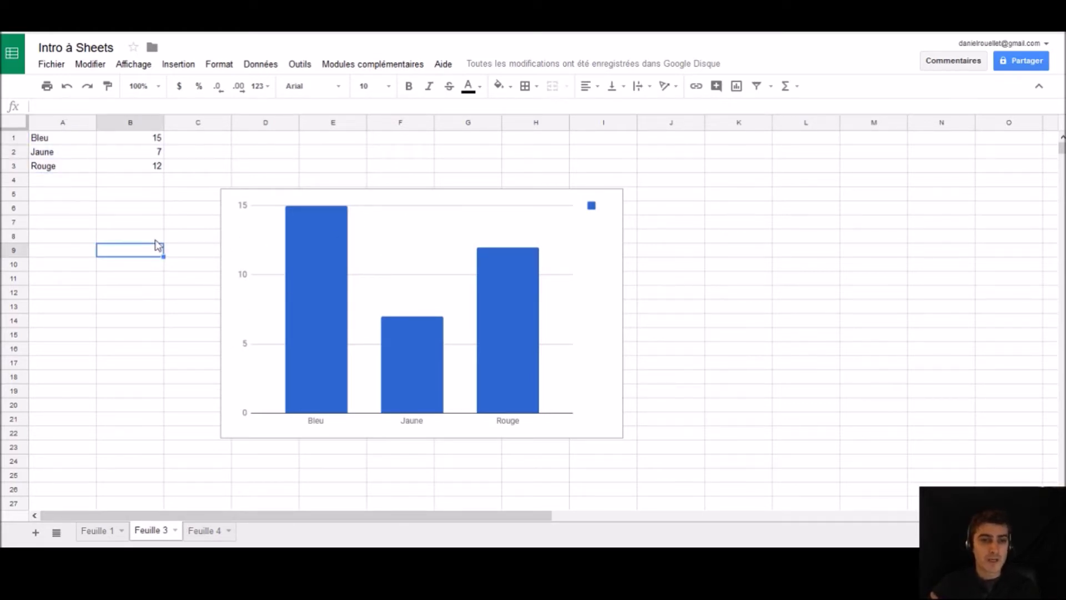
pyautogui.click(371, 214)
pyautogui.rightClick(451, 230)
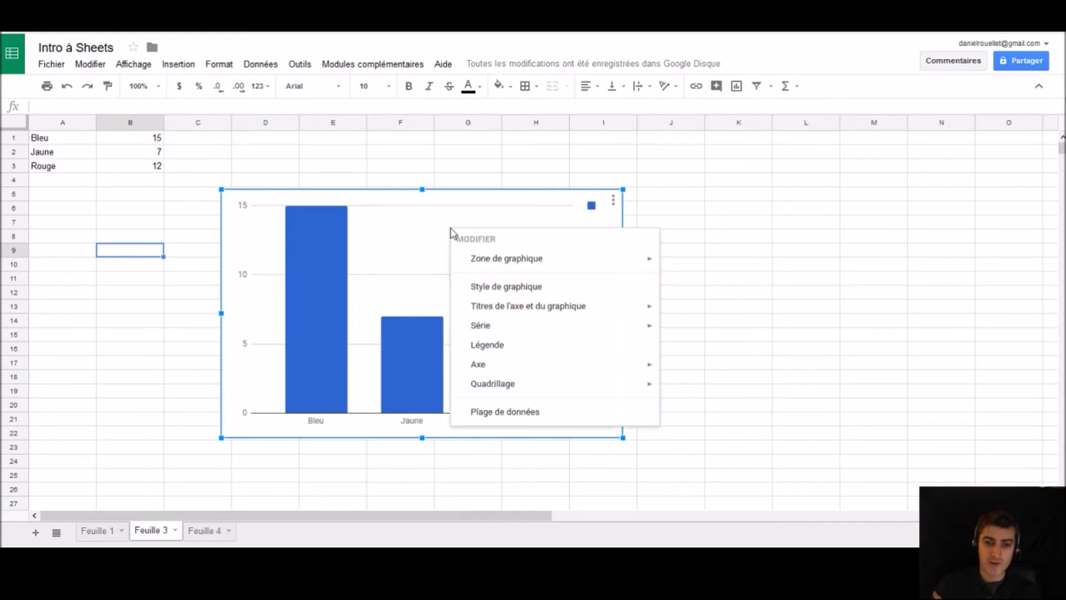
pyautogui.click(416, 155)
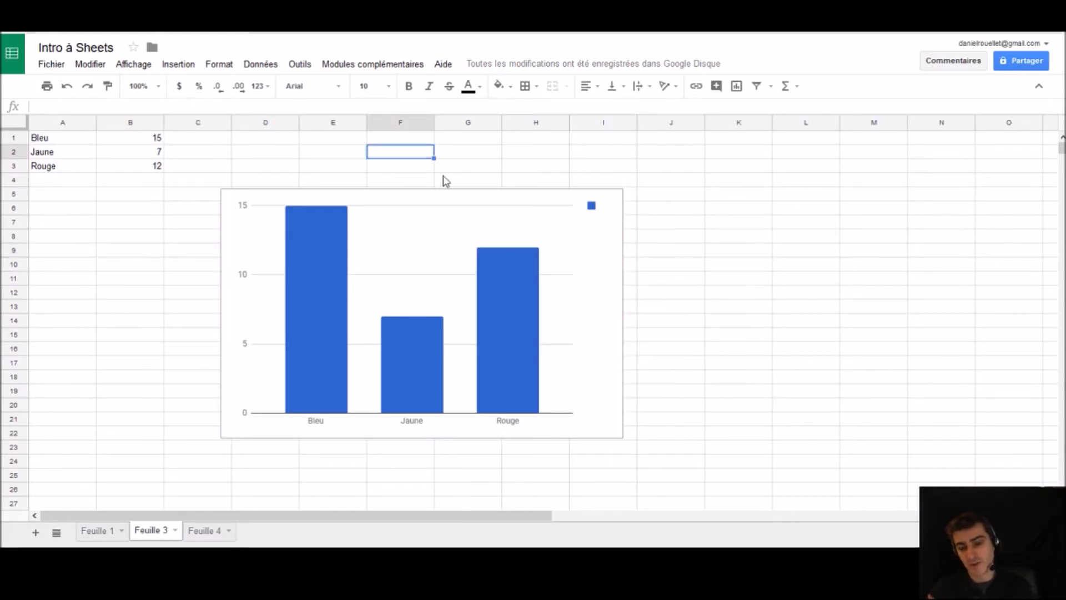
# - Open the data range settings of the column chart on Feuille 3 and switch to its customization options
pyautogui.rightClick(428, 238)
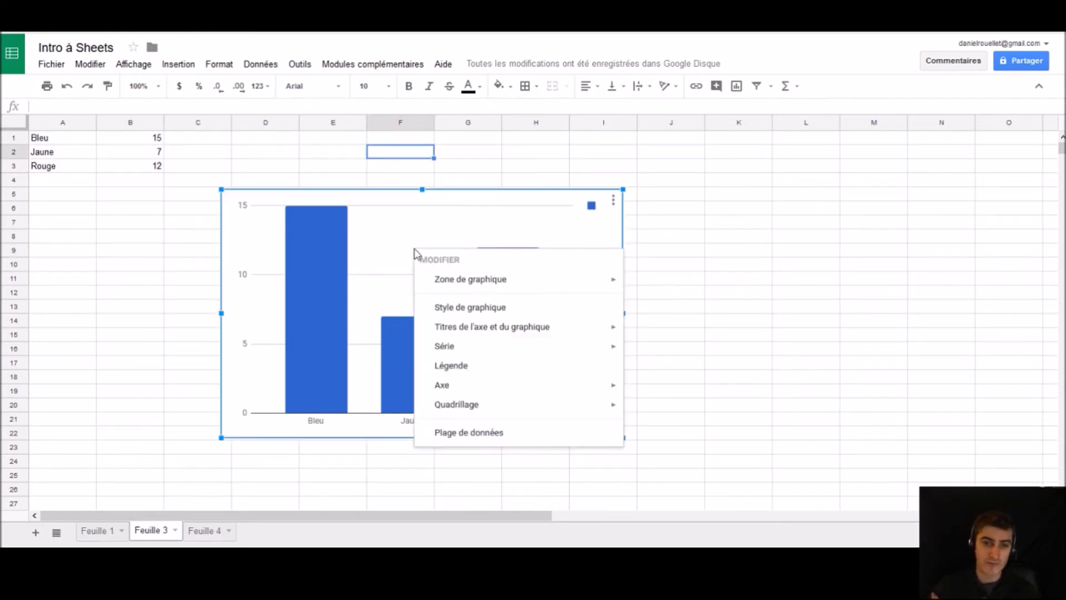
pyautogui.click(452, 434)
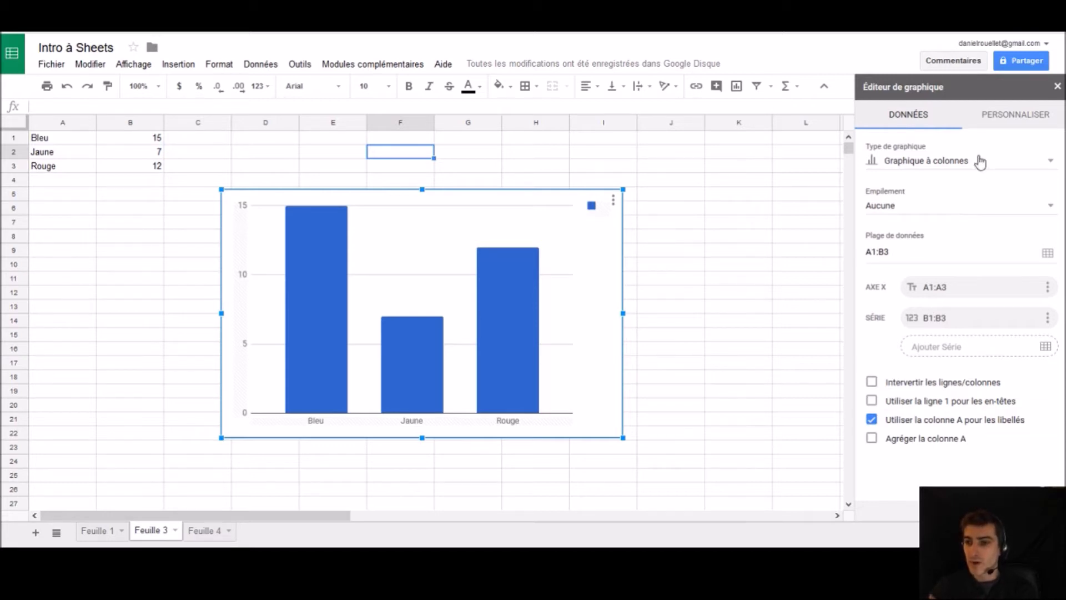
pyautogui.click(1006, 116)
pyautogui.click(939, 120)
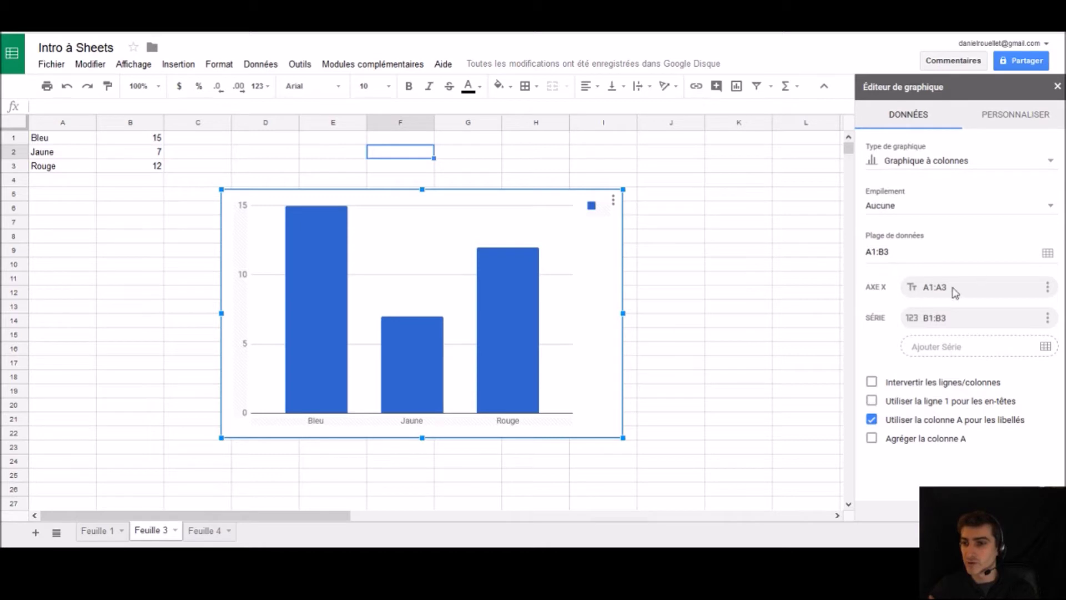
pyautogui.click(998, 129)
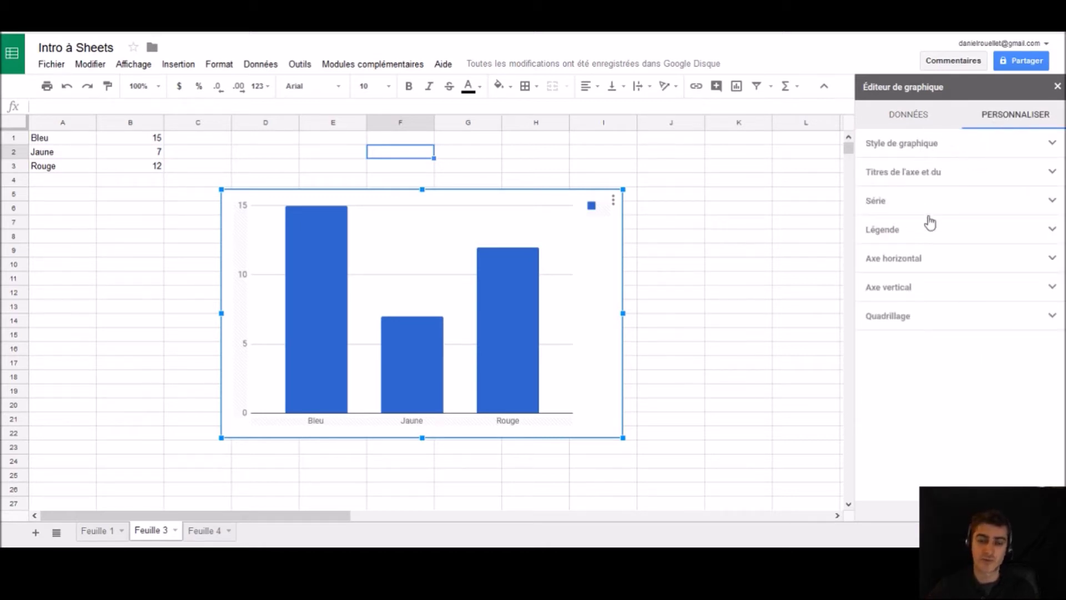
# - Try a yellow background on the column chart and set the background colour to none (Aucune)
pyautogui.click(910, 146)
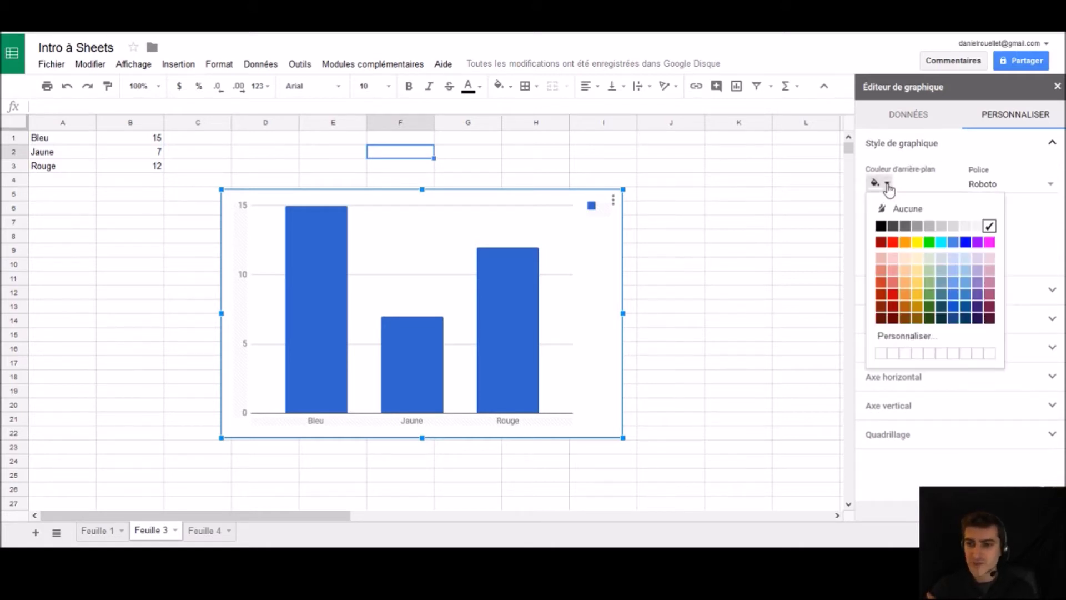
pyautogui.click(916, 242)
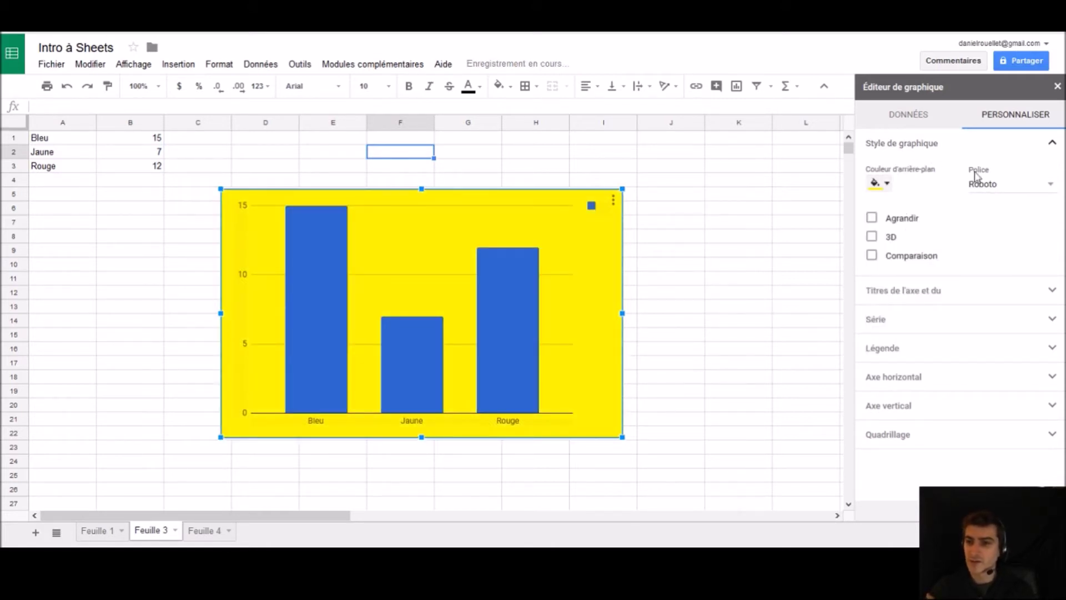
pyautogui.click(879, 184)
pyautogui.click(894, 214)
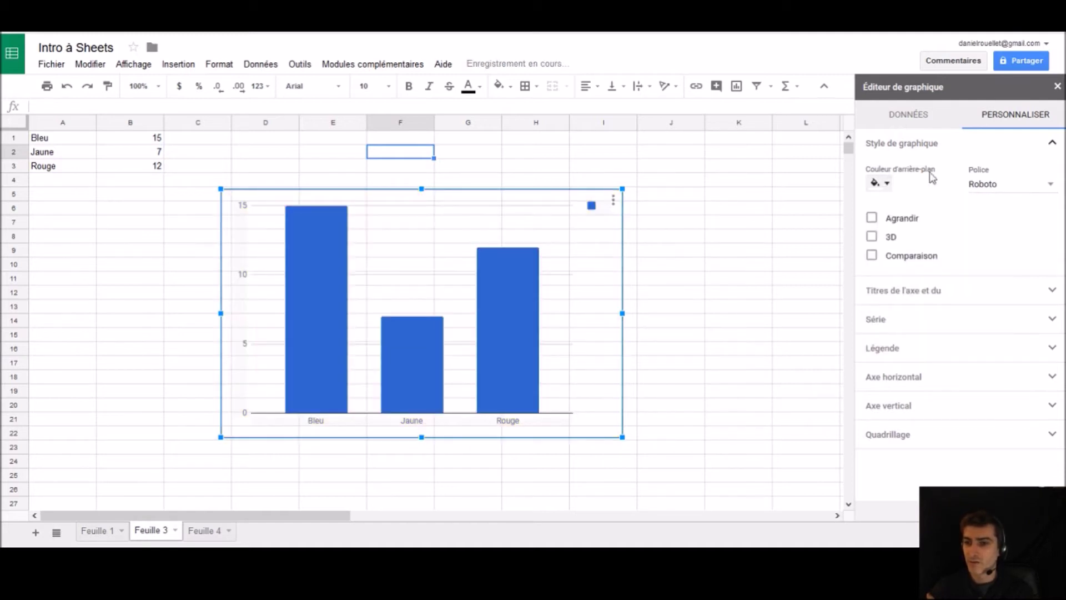
# - Try the Agrandir and 3D style options on the column chart, turning each one back off
pyautogui.click(871, 218)
pyautogui.click(872, 218)
pyautogui.click(871, 218)
pyautogui.click(872, 218)
pyautogui.click(872, 218)
pyautogui.click(871, 218)
pyautogui.click(871, 237)
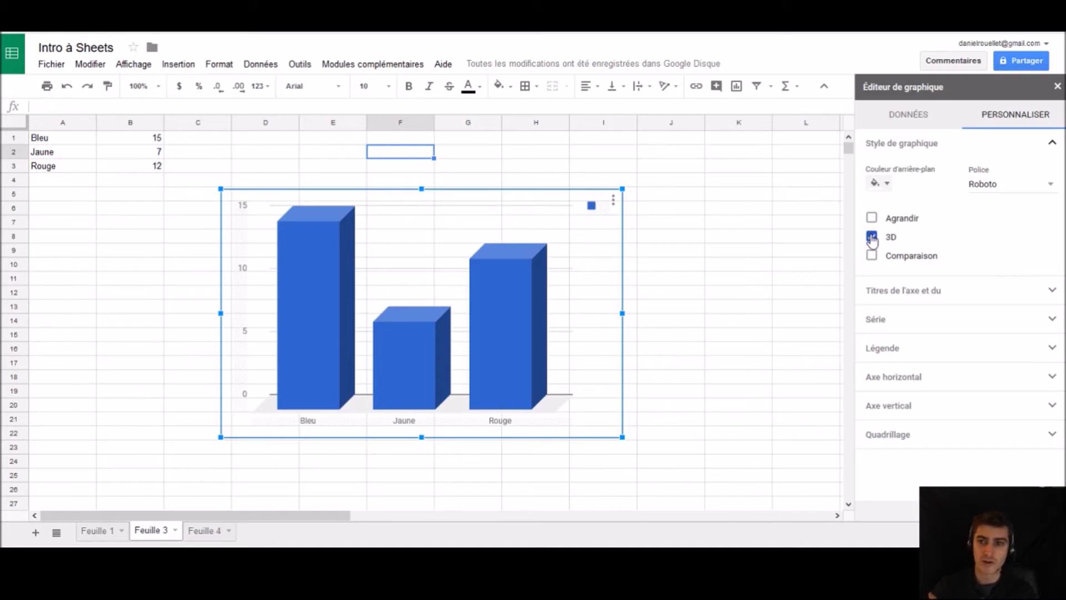
pyautogui.click(872, 237)
# - Title the column chart "Préférences de couleurs des gens" and centre the title
pyautogui.click(891, 292)
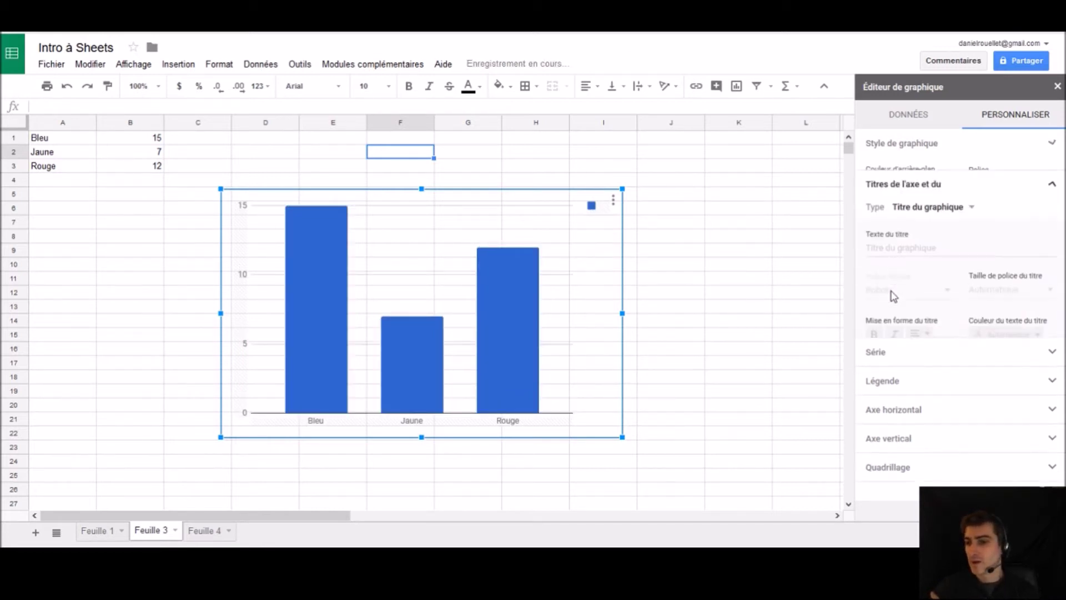
pyautogui.click(886, 234)
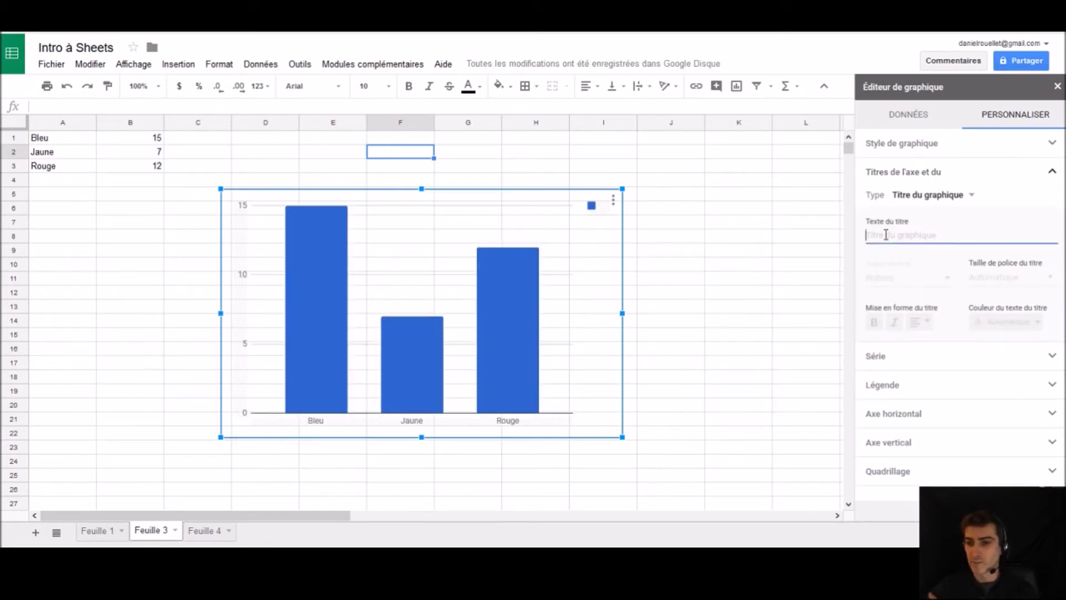
pyautogui.write('Préférences de couleurs des gens')
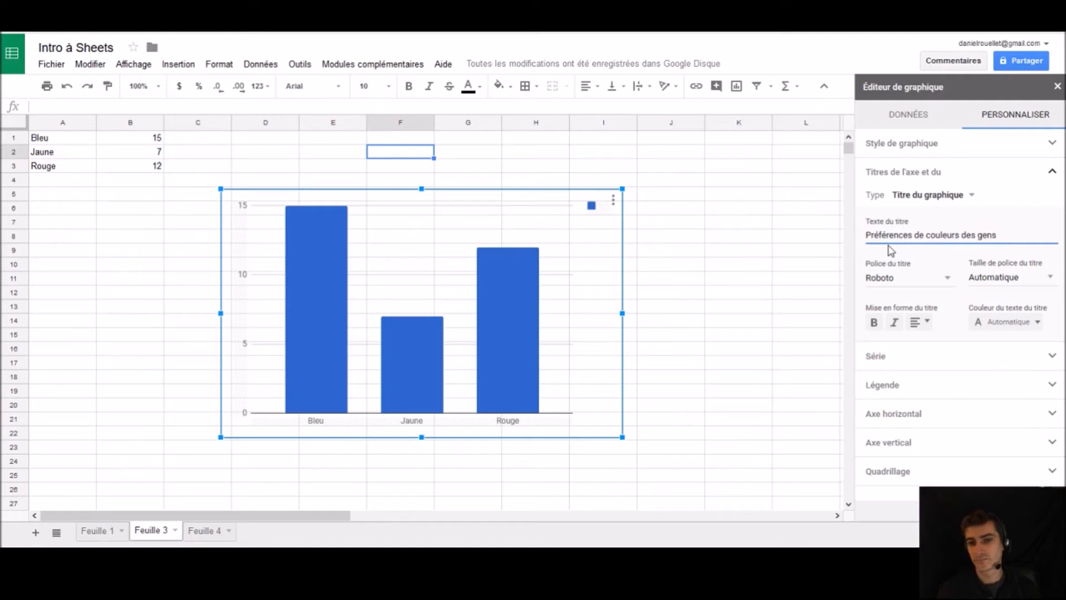
pyautogui.click(929, 332)
pyautogui.click(928, 343)
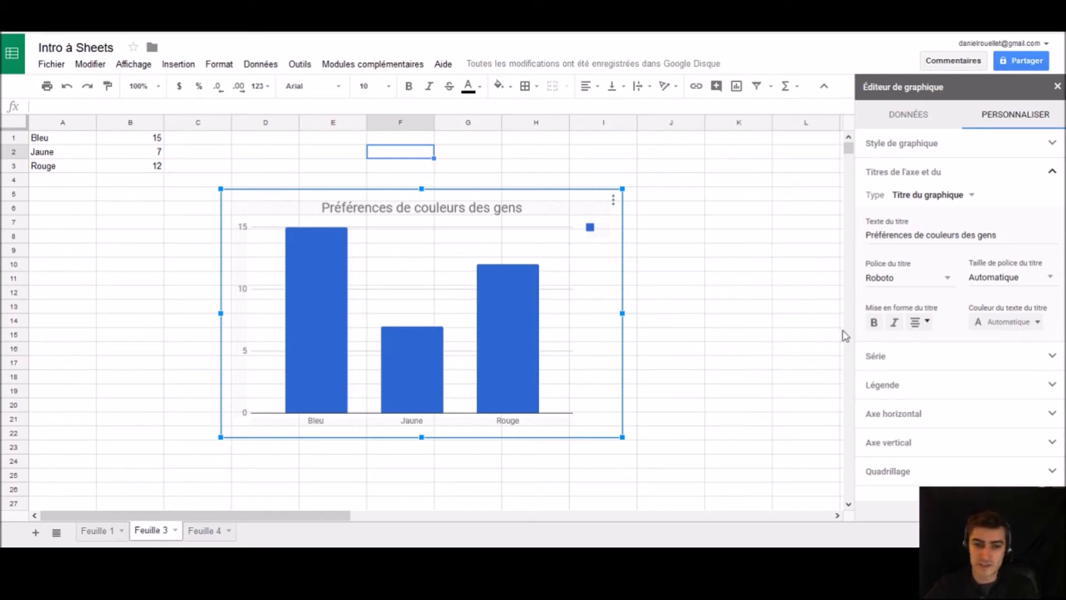
# - Remove the column chart's legend by setting its position to Aucune, and leave the chart editor
pyautogui.click(898, 364)
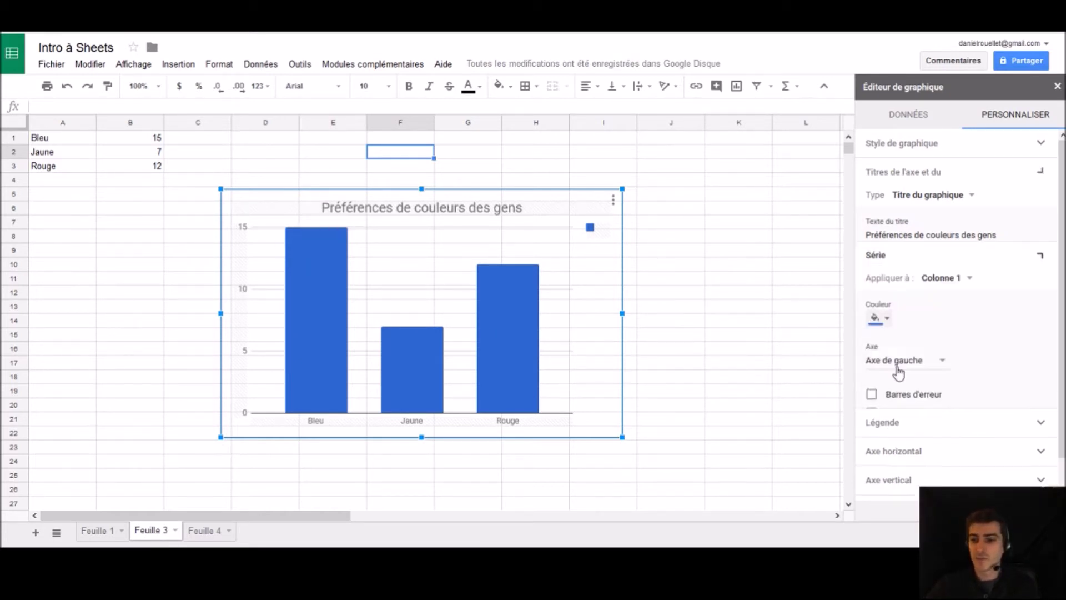
pyautogui.click(898, 415)
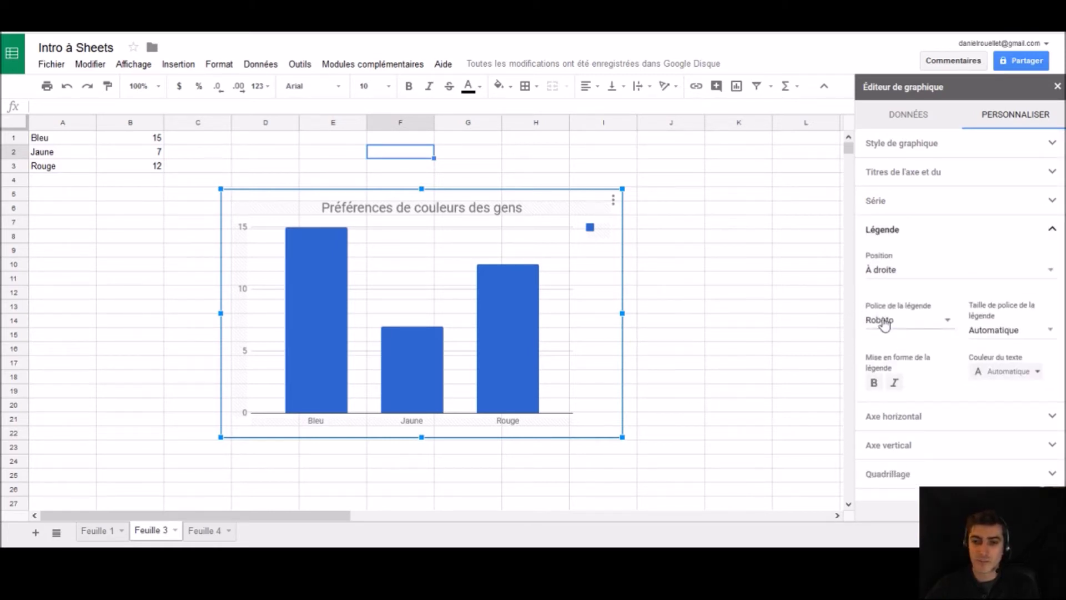
pyautogui.click(891, 269)
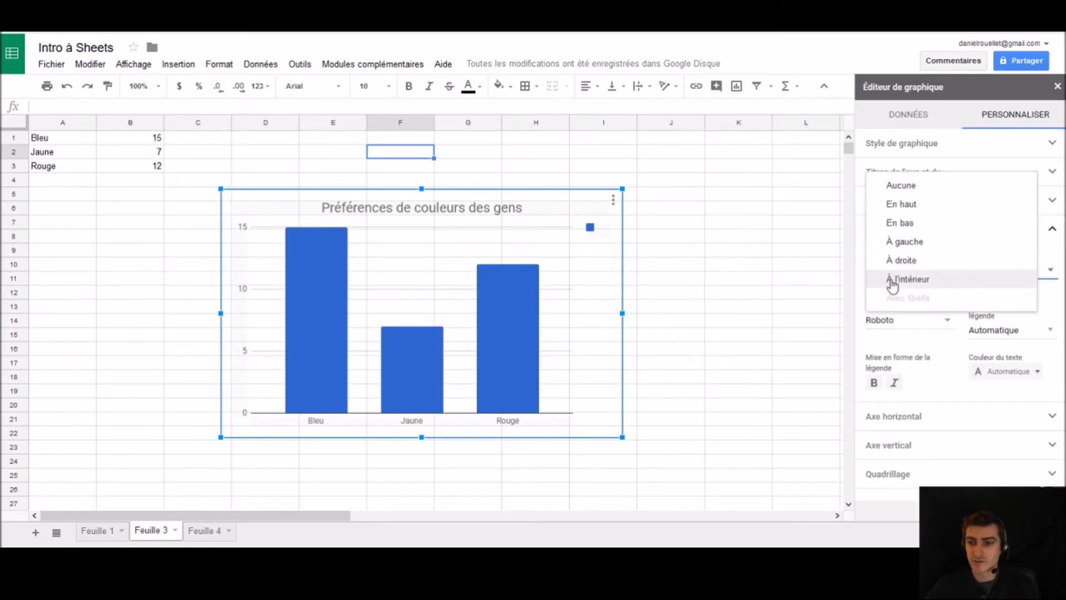
pyautogui.click(903, 189)
pyautogui.click(786, 251)
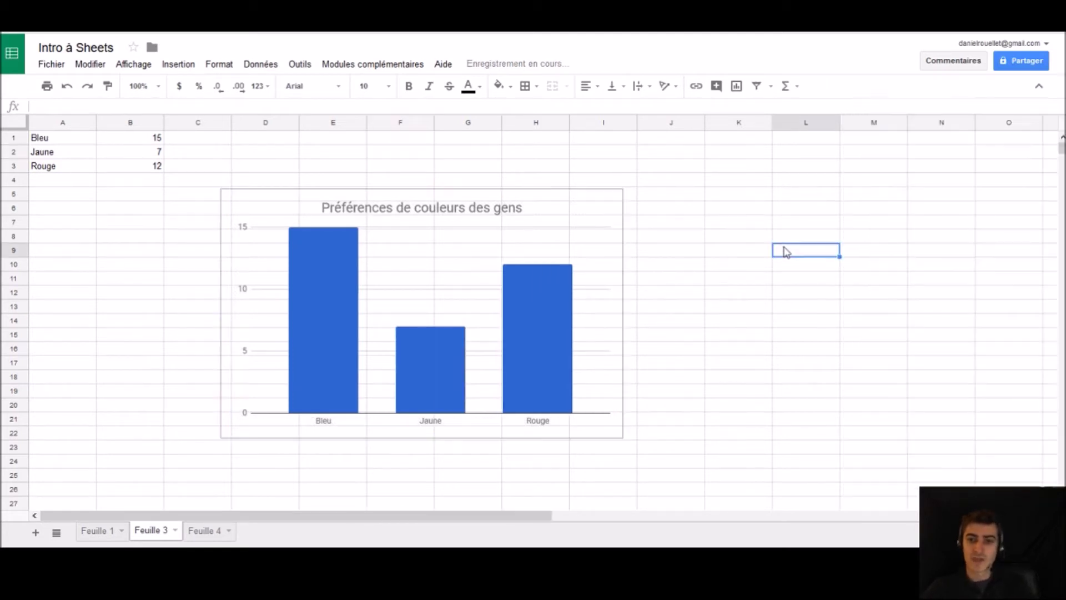
# - Delete the column chart from the Feuille 4 sheet
pyautogui.click(206, 530)
pyautogui.click(265, 228)
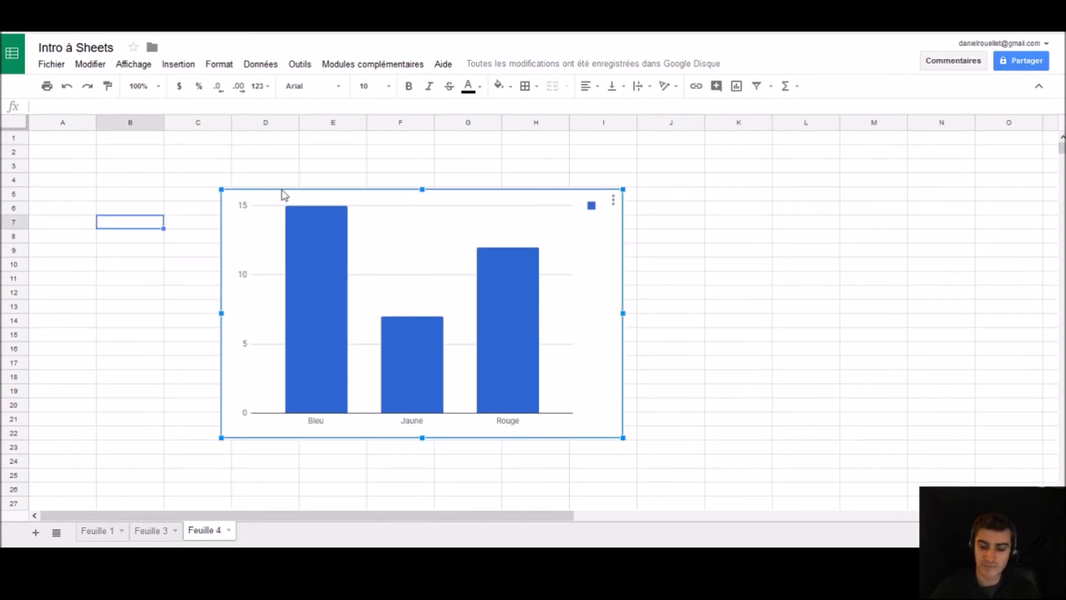
pyautogui.press('Delete')
# - Enter the column headers x in A1 and y in B1 on Feuille 4
pyautogui.click(120, 168)
pyautogui.click(67, 139)
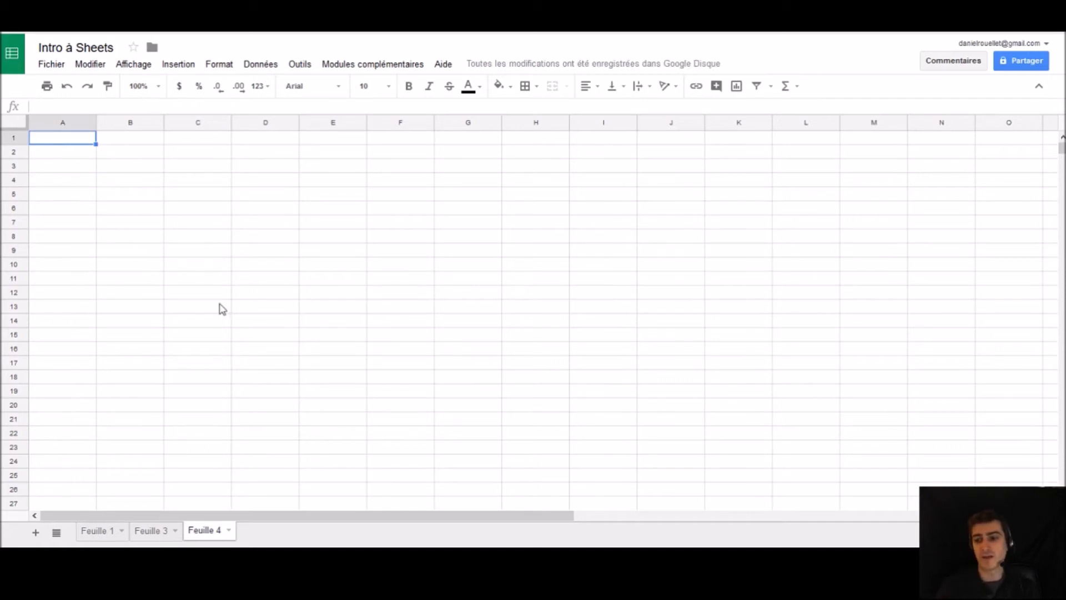
pyautogui.write('x')
pyautogui.press('Tab')
pyautogui.write('y')
pyautogui.press('Return')
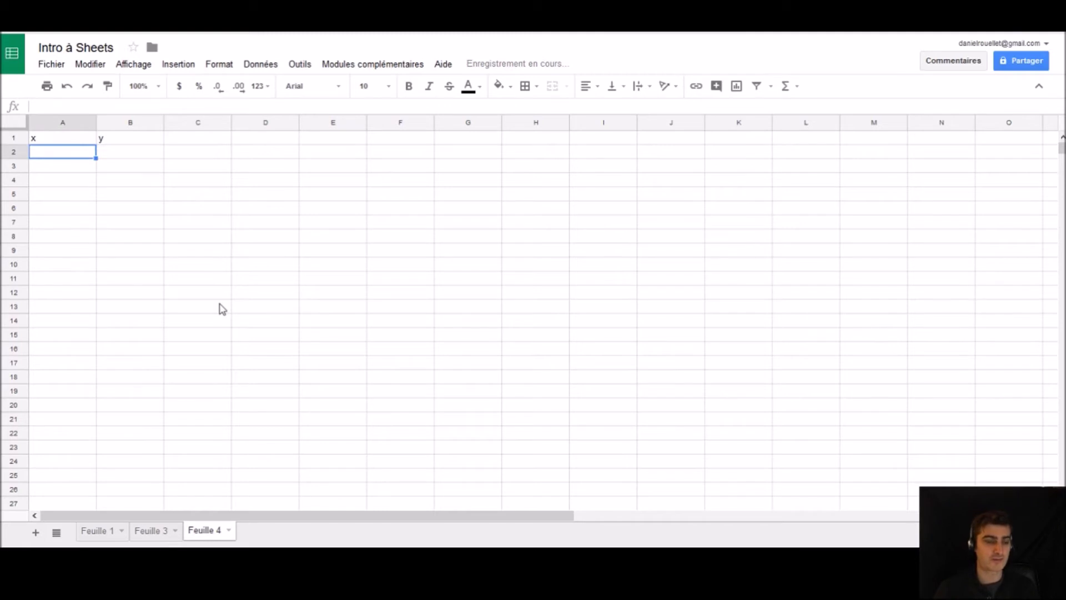
pyautogui.write('1')
pyautogui.press('Return')
pyautogui.write('2')
pyautogui.press('Return')
pyautogui.press('Up')
pyautogui.press('Up')
# - Enter 0, 1 and 2 in A2:A4 and extend the series down to 20 in A22
pyautogui.write('0')
pyautogui.press('Return')
pyautogui.write('1')
pyautogui.press('Return')
pyautogui.write('2')
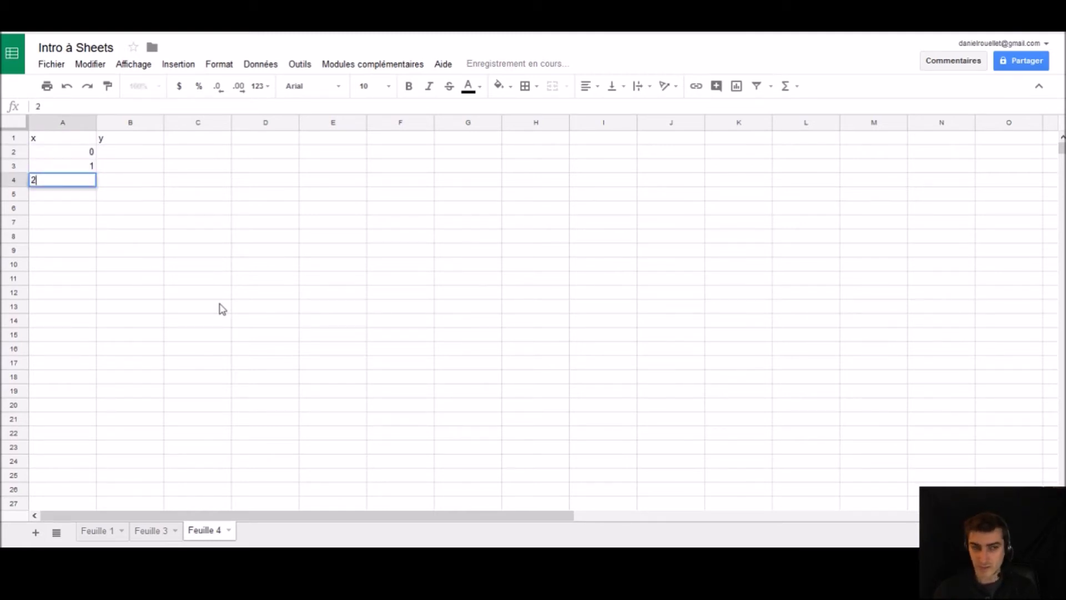
pyautogui.press('Return')
pyautogui.moveTo(94, 151); pyautogui.dragTo(96, 436)
pyautogui.click(129, 348)
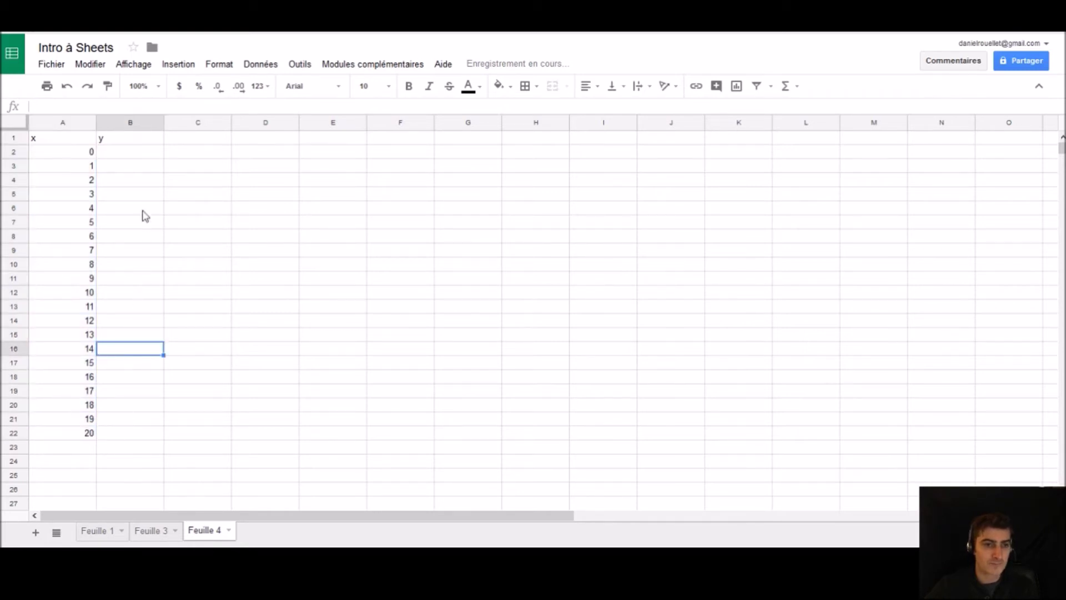
# - Enter the formula =A2^2 in B2 and fill it down to B22
pyautogui.click(120, 154)
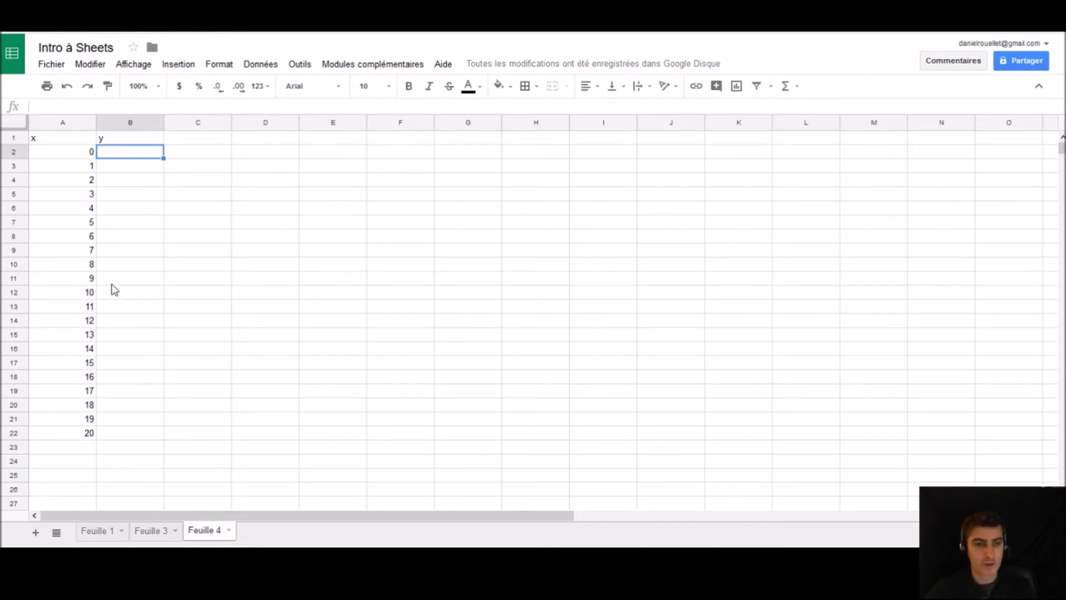
pyautogui.write('=')
pyautogui.click(65, 155)
pyautogui.write('^2')
pyautogui.press('Return')
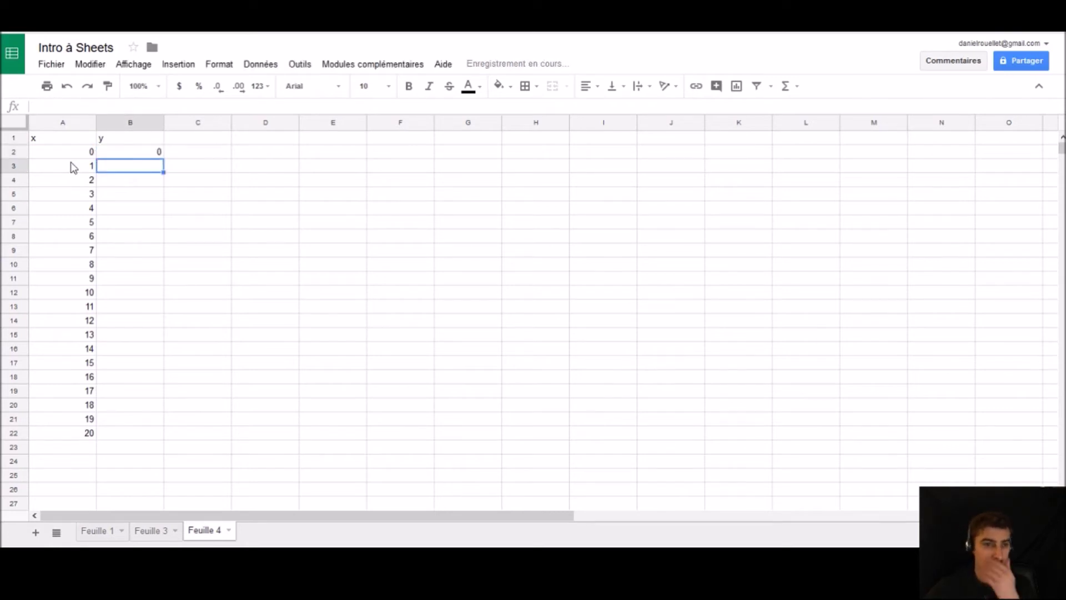
pyautogui.click(160, 155)
pyautogui.moveTo(161, 156); pyautogui.dragTo(147, 434)
pyautogui.click(288, 280)
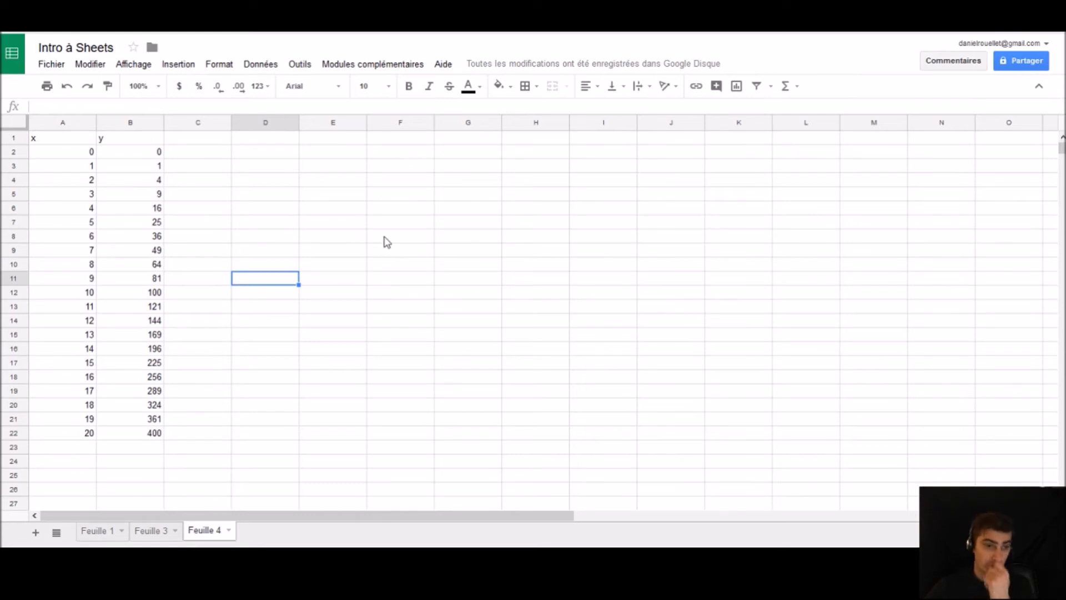
# - Insert a chart on Feuille 4 from an empty cell and set its type to scatter (Graphique à nuage de points)
pyautogui.click(278, 192)
pyautogui.click(178, 65)
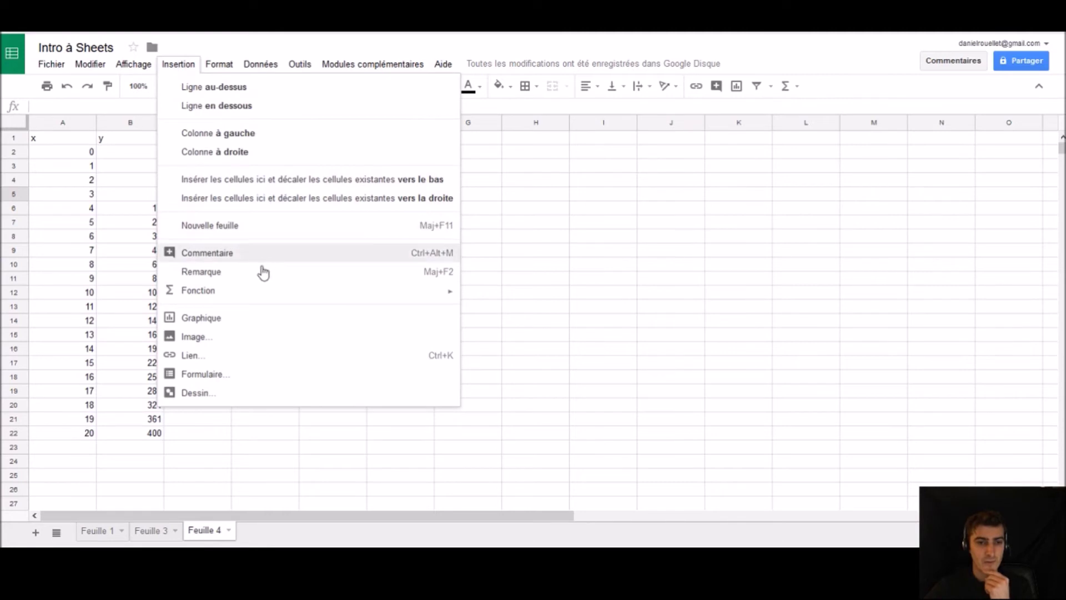
pyautogui.click(217, 327)
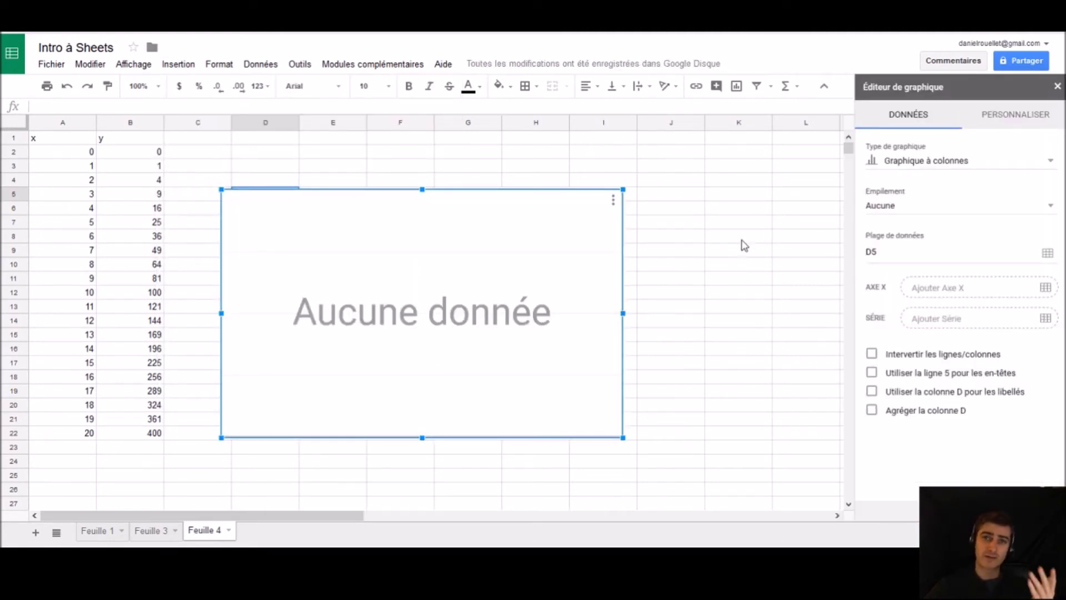
pyautogui.click(947, 171)
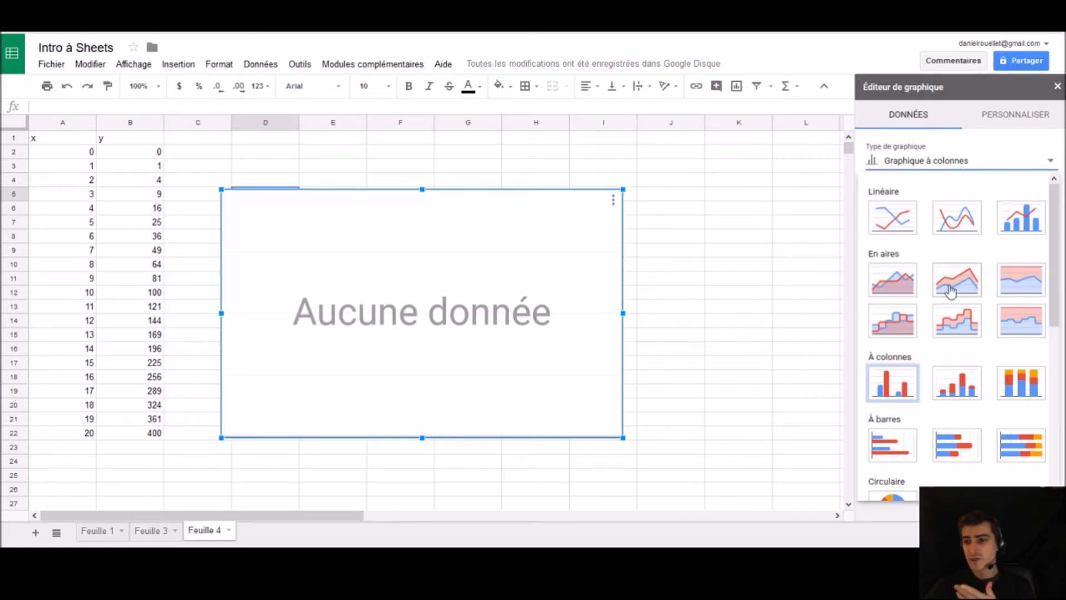
pyautogui.scroll(-3, 928, 294)
pyautogui.scroll(-2, 928, 301)
pyautogui.click(894, 342)
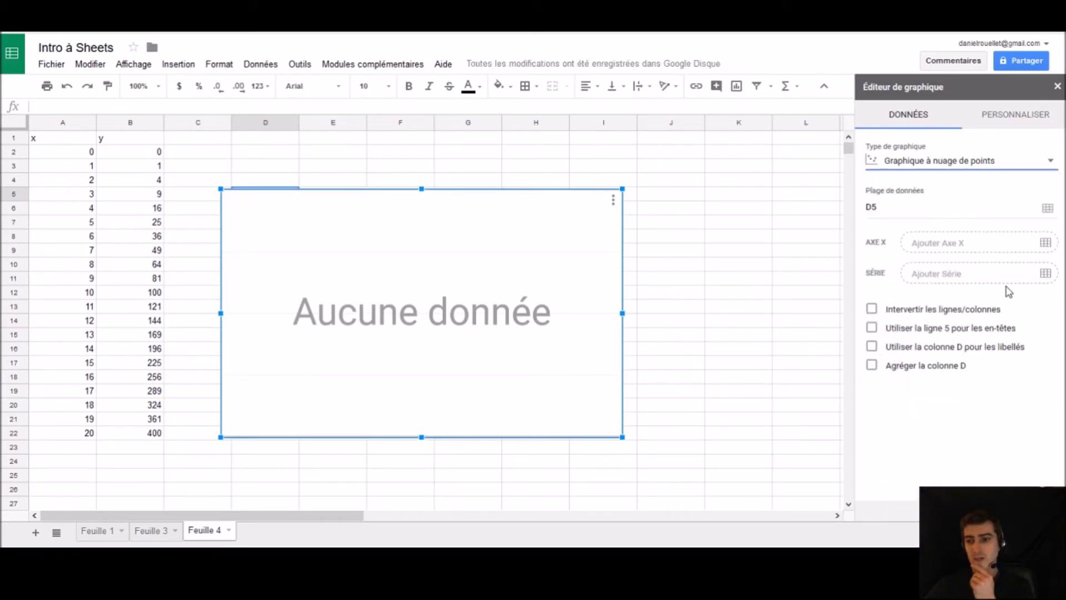
# - Add the range B2:B22 from Feuille 4 as the scatter chart's data series
pyautogui.click(1045, 273)
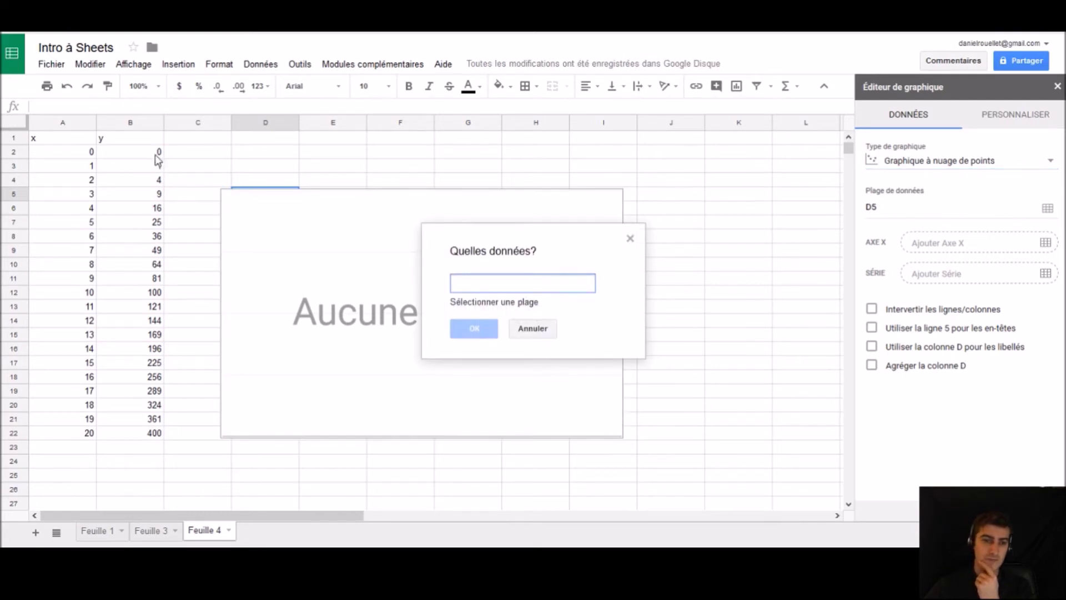
pyautogui.moveTo(156, 156); pyautogui.dragTo(157, 434)
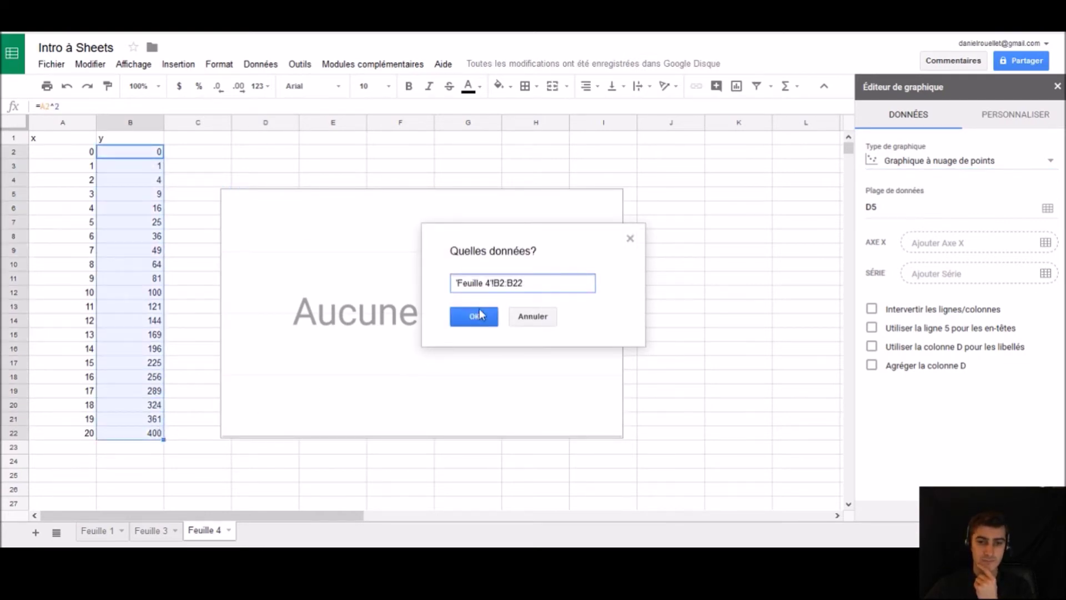
pyautogui.click(481, 314)
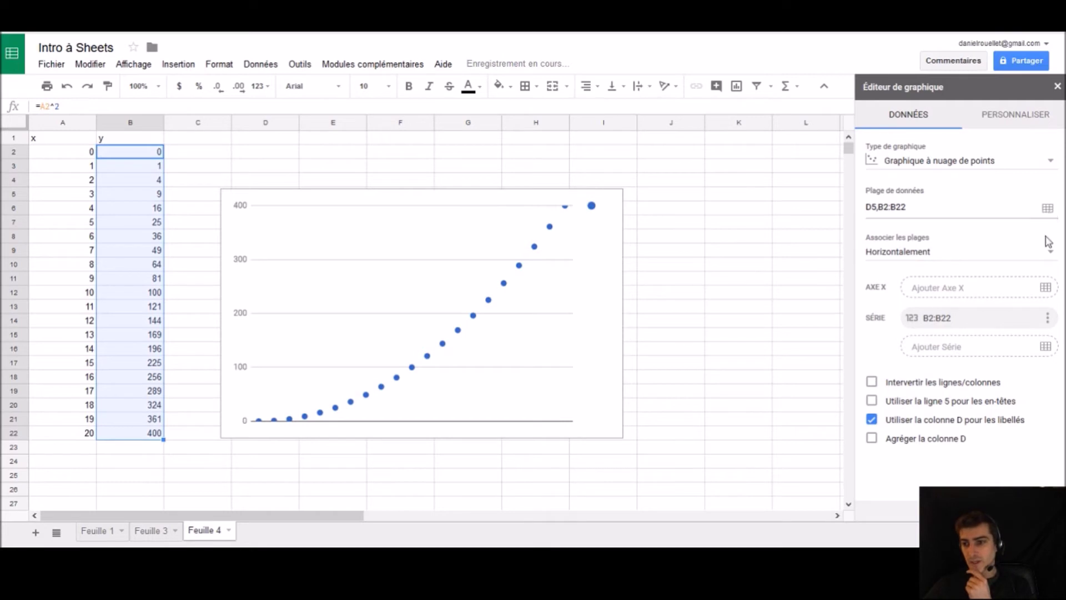
# - Set the scatter chart's X axis to the range A2:A22 and leave the chart editor
pyautogui.click(1046, 287)
pyautogui.moveTo(77, 153); pyautogui.dragTo(63, 441)
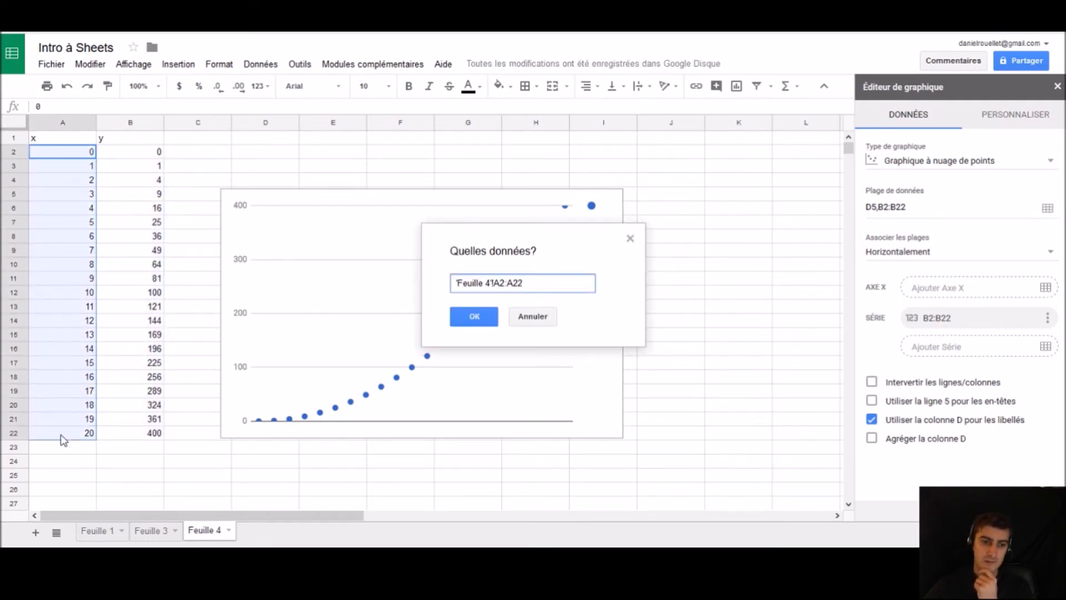
pyautogui.click(476, 317)
pyautogui.click(643, 338)
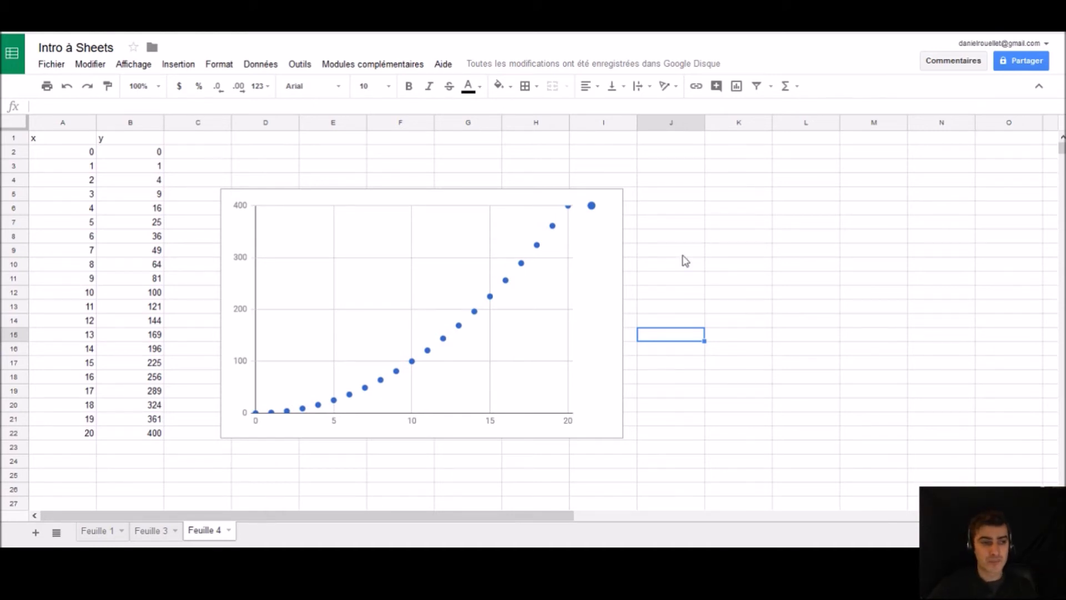
# - Open the scatter chart's series customization and enable a trendline (Courbe de tendance) for its data series
pyautogui.rightClick(574, 281)
pyautogui.click(602, 463)
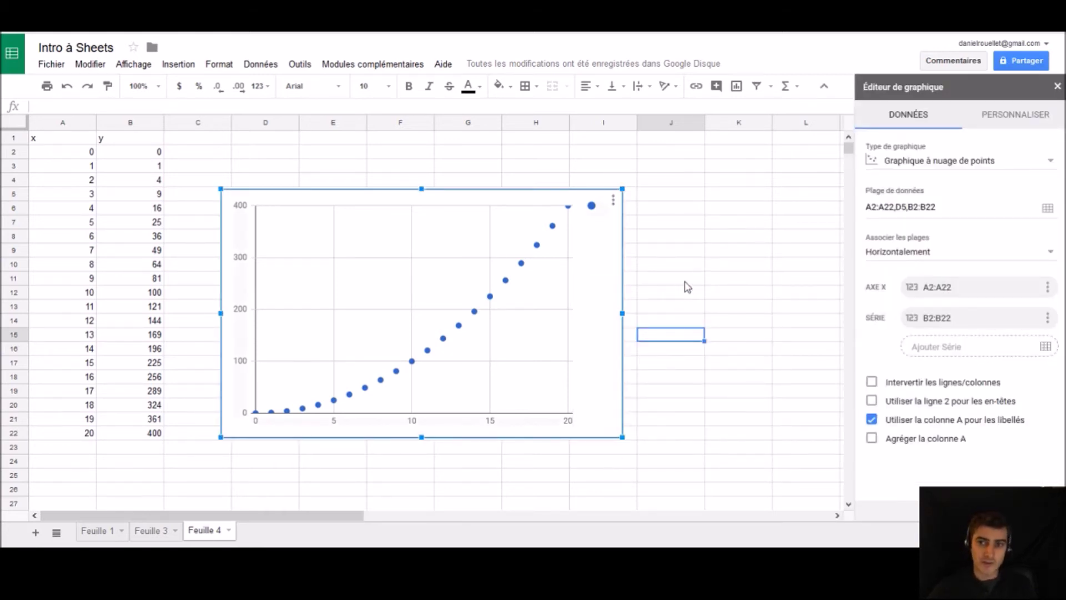
pyautogui.click(997, 121)
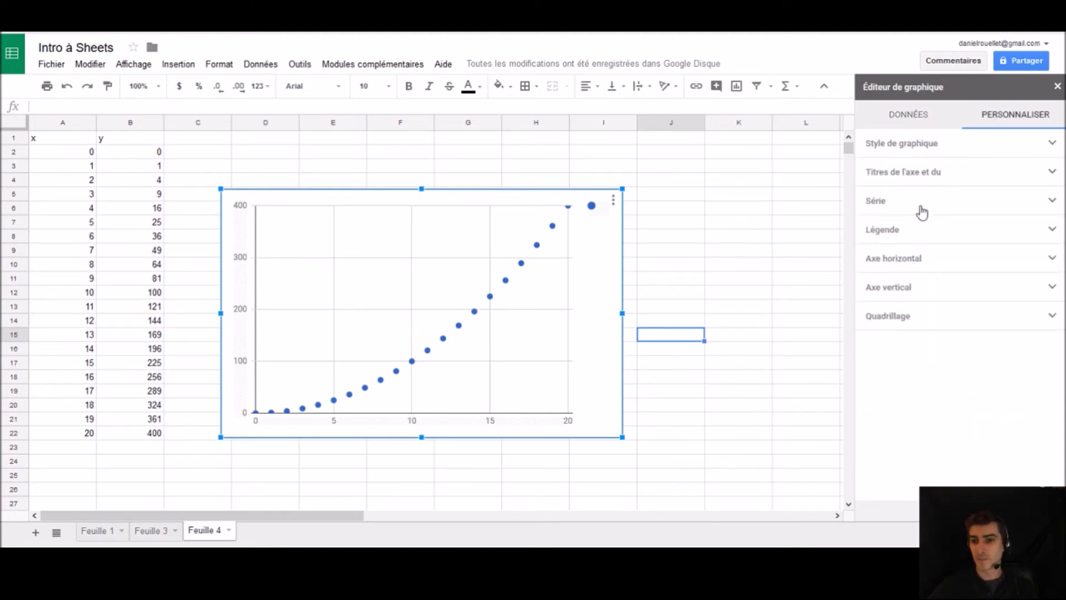
pyautogui.click(880, 205)
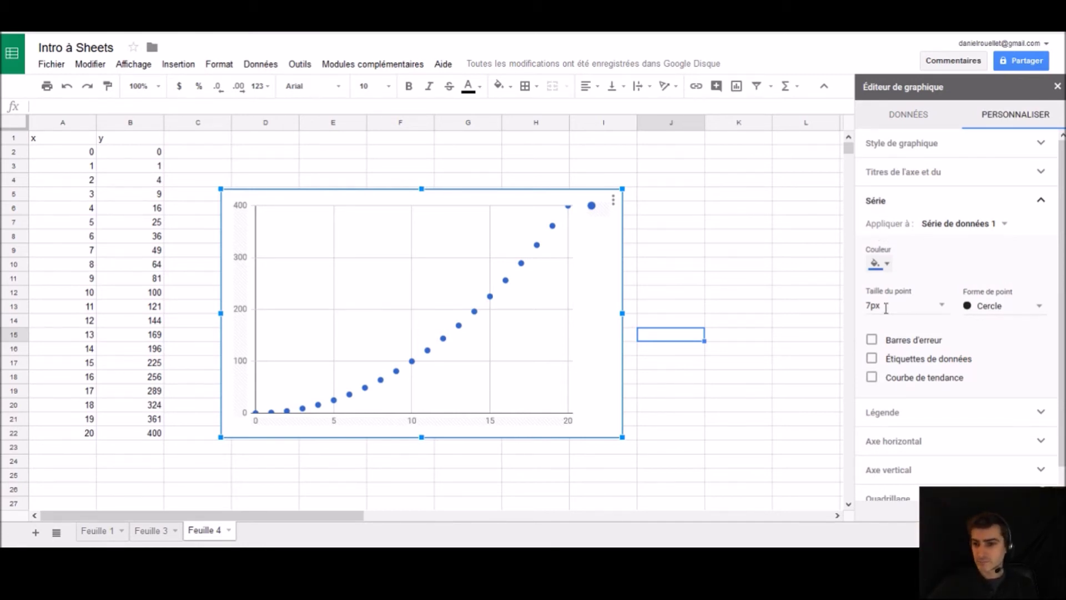
pyautogui.click(872, 378)
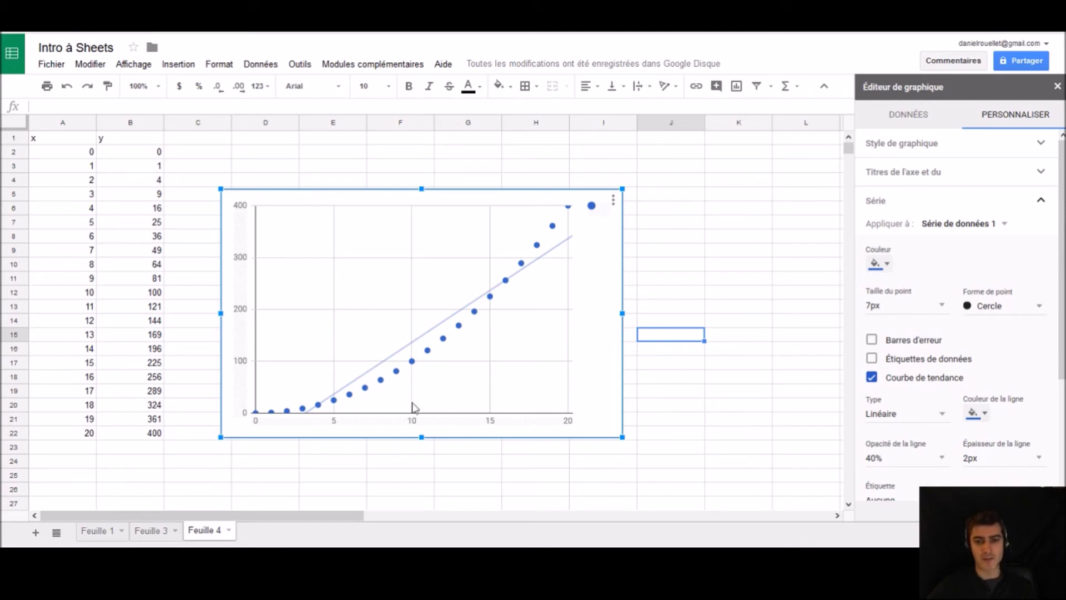
# - Try the Exponentielle trendline on the scatter chart and set the trendline type to Polynomiale
pyautogui.click(907, 413)
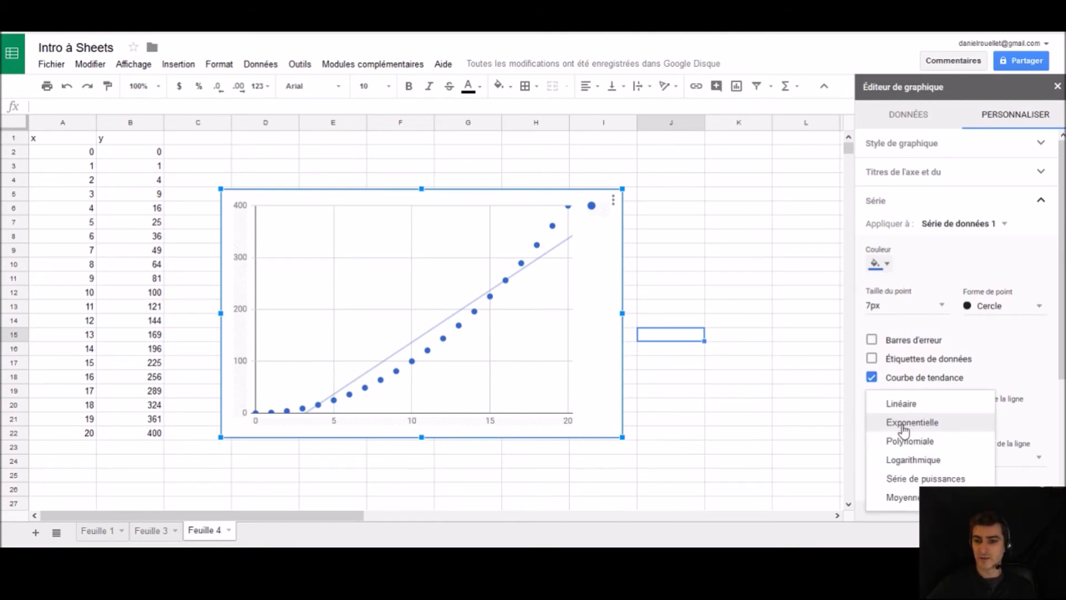
pyautogui.click(903, 423)
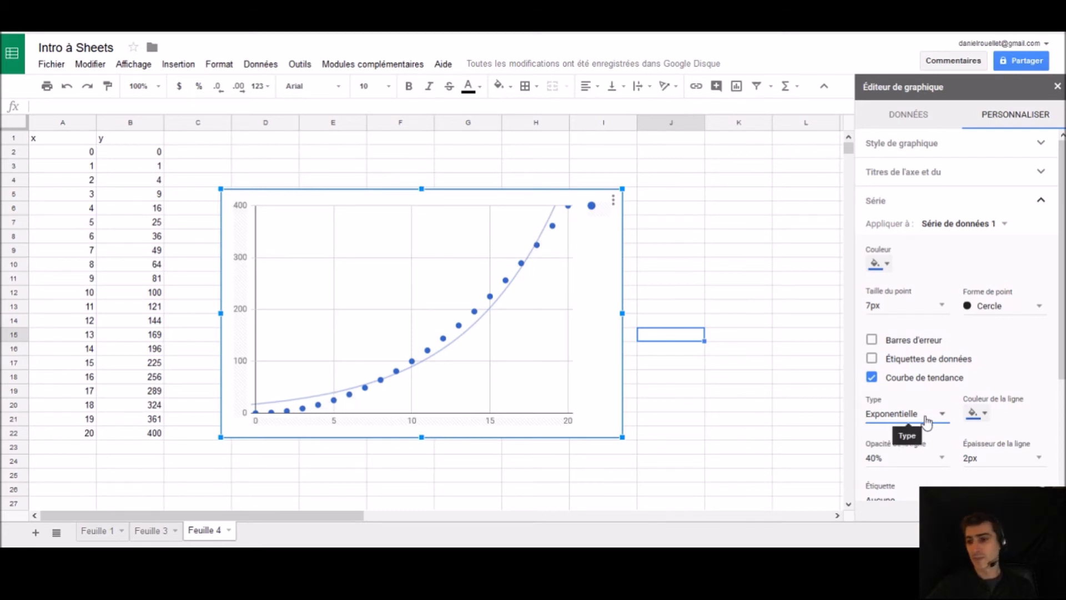
pyautogui.click(896, 413)
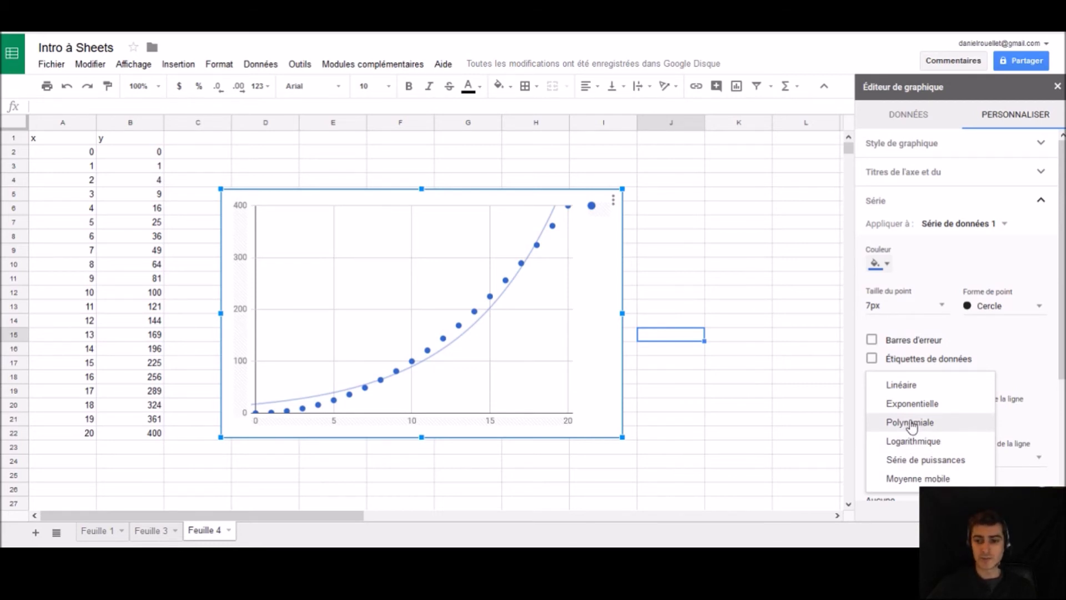
pyautogui.click(910, 423)
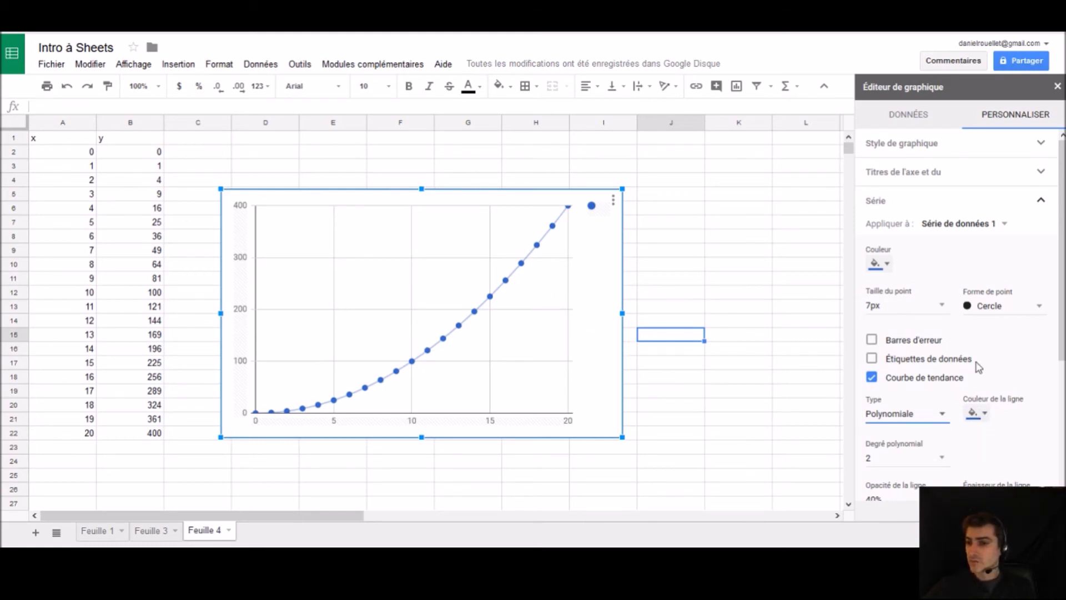
# - Show the trendline's R² value and set its label to Utiliser l'équation
pyautogui.moveTo(1063, 352); pyautogui.dragTo(1058, 441)
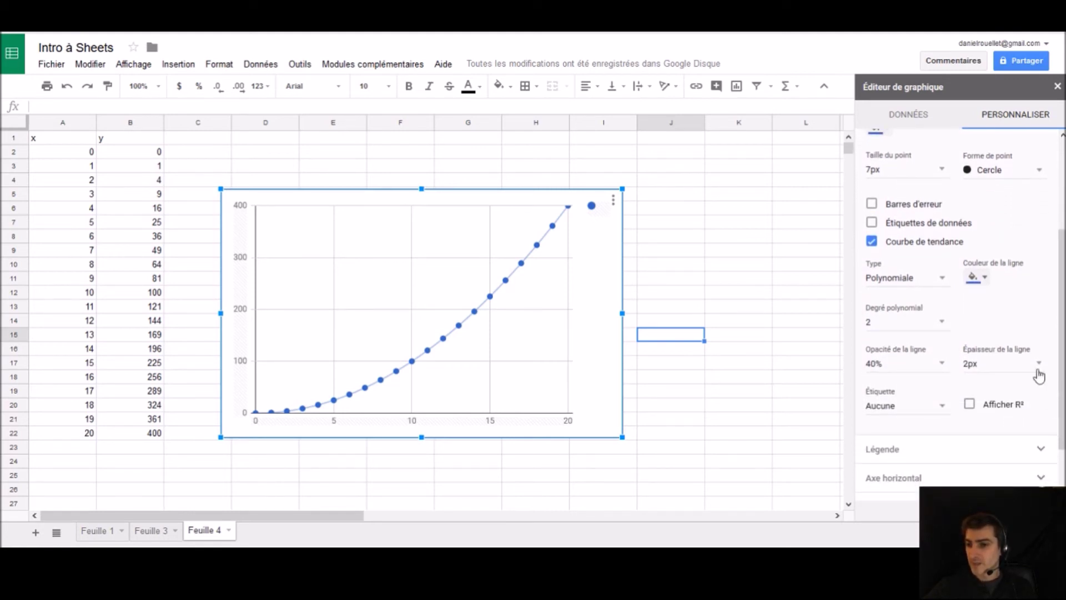
pyautogui.click(969, 404)
pyautogui.click(915, 411)
pyautogui.click(908, 418)
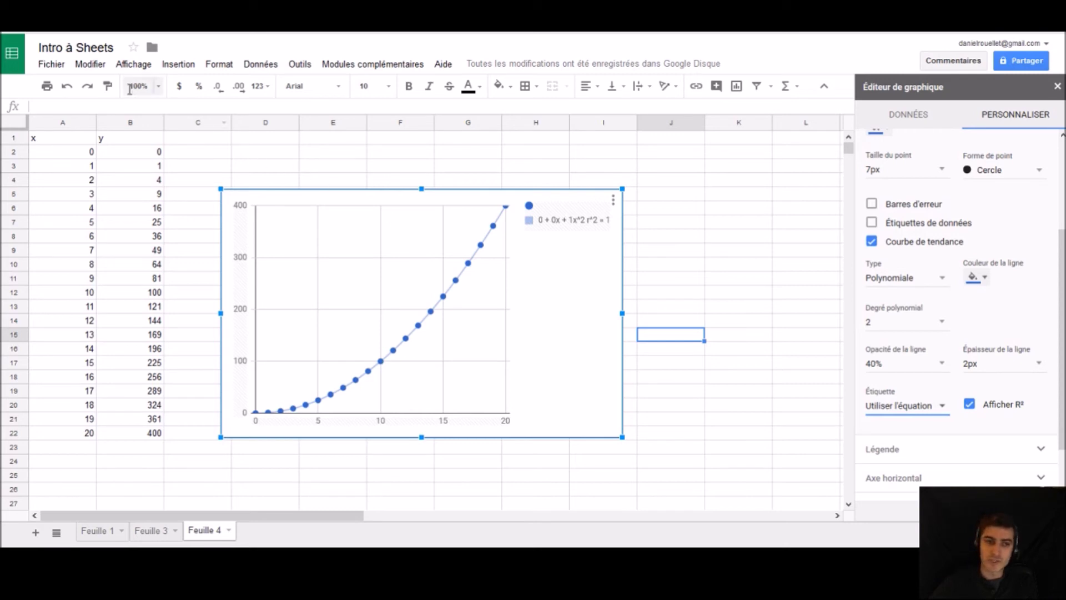
# - Return to the spreadsheet list and open the DartsTrainer spreadsheet
pyautogui.click(16, 62)
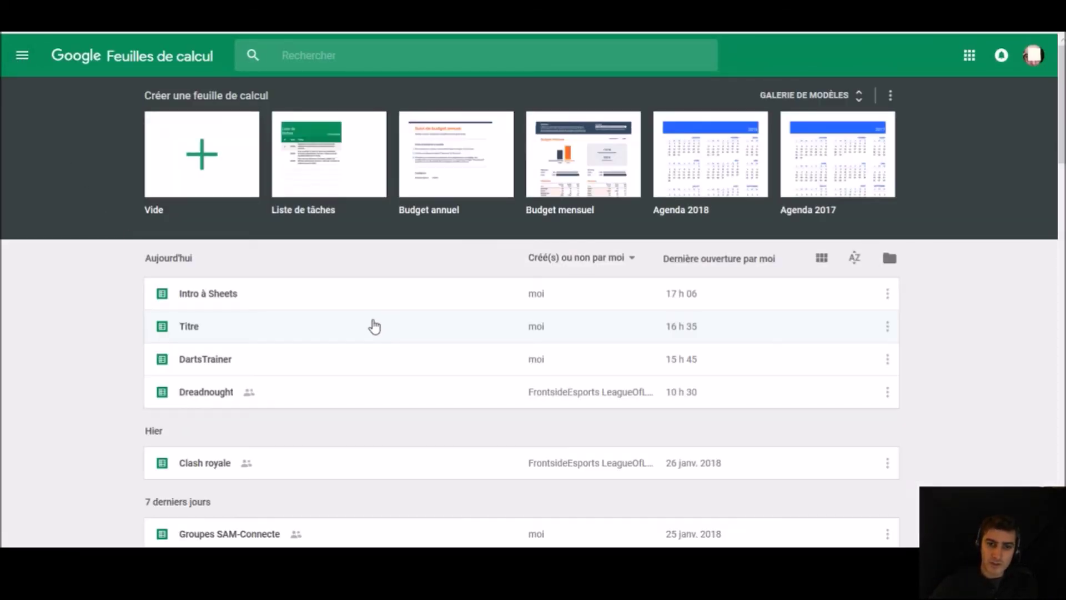
pyautogui.scroll(-2, 292, 362)
pyautogui.scroll(-1, 233, 285)
pyautogui.scroll(-1, 194, 283)
pyautogui.click(192, 247)
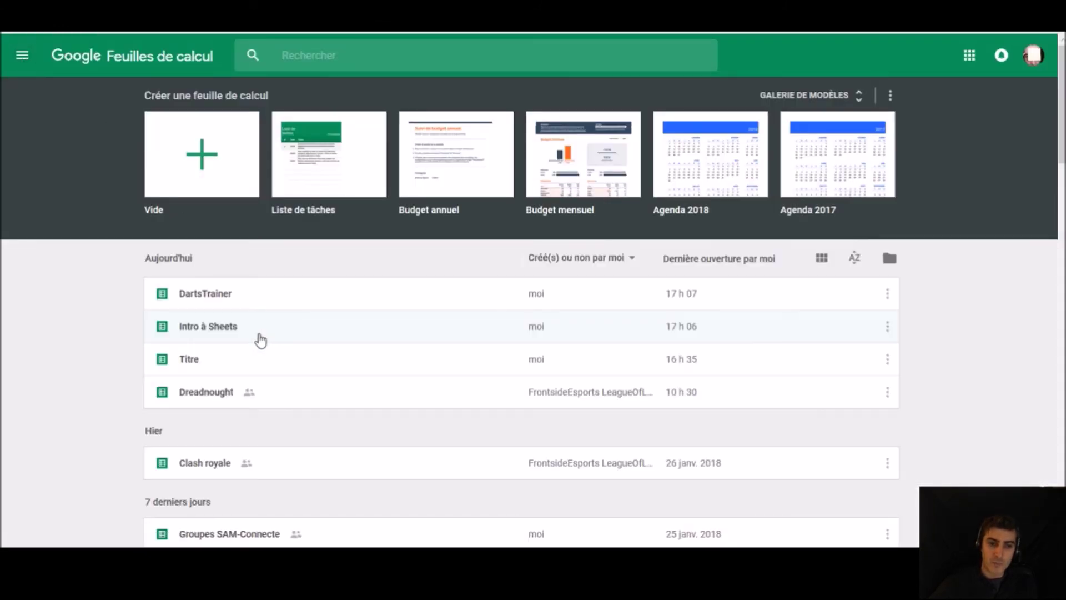
# - Open the Dreadnought spreadsheet from the list and show its ScoreProg sheet
pyautogui.scroll(-2, 244, 344)
pyautogui.click(207, 314)
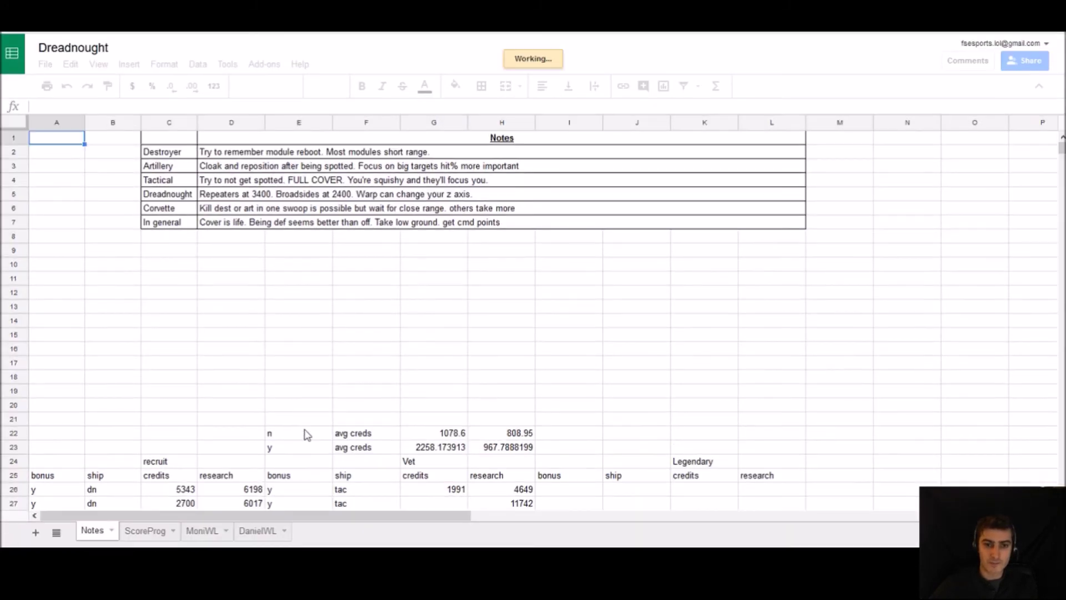
pyautogui.click(145, 530)
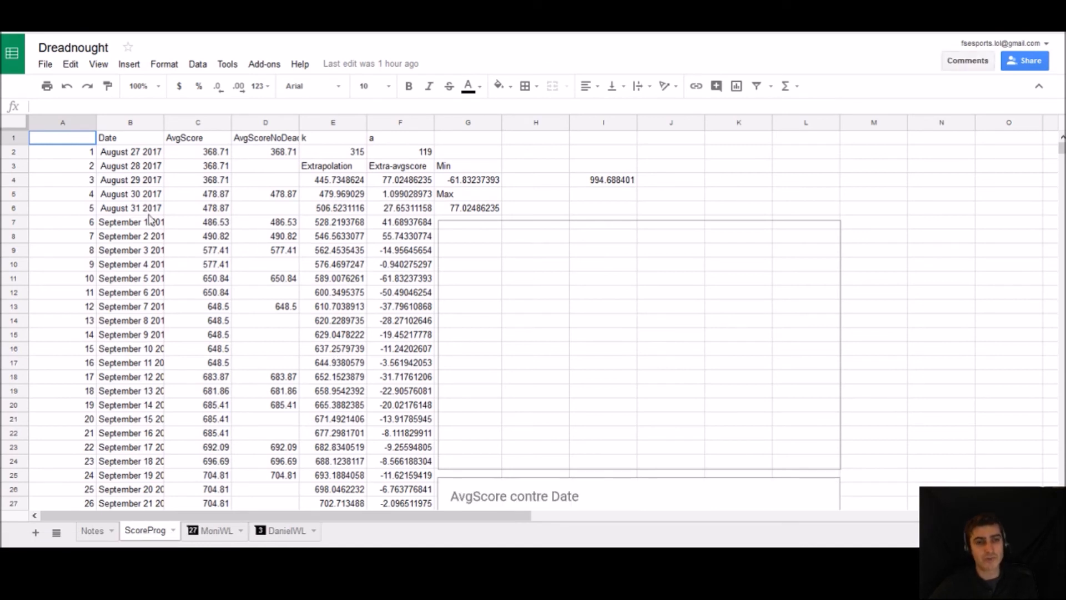
# - Examine the day numbers, Date entries and AvgScore values that feed the ScoreProg chart
pyautogui.moveTo(66, 159); pyautogui.dragTo(143, 228)
pyautogui.click(155, 166)
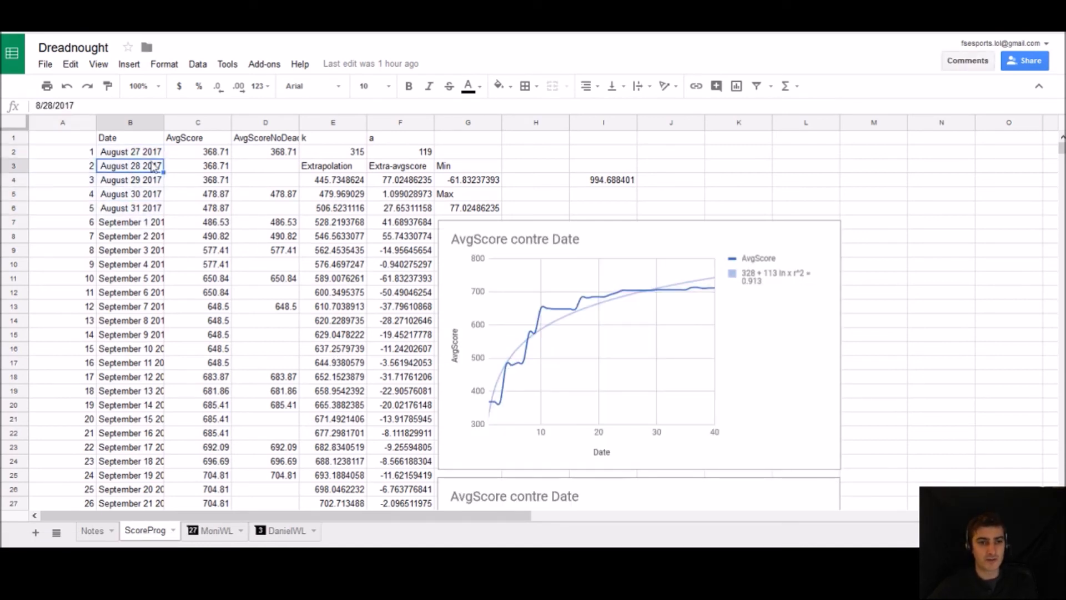
pyautogui.moveTo(138, 157); pyautogui.dragTo(142, 438)
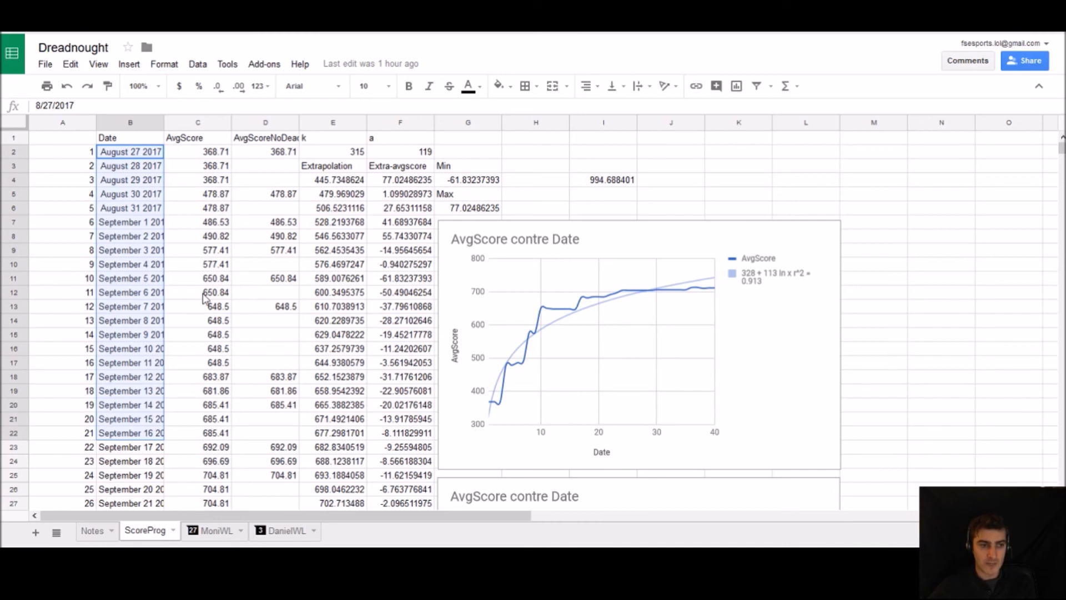
pyautogui.press('Right')
pyautogui.click(201, 168)
pyautogui.click(199, 268)
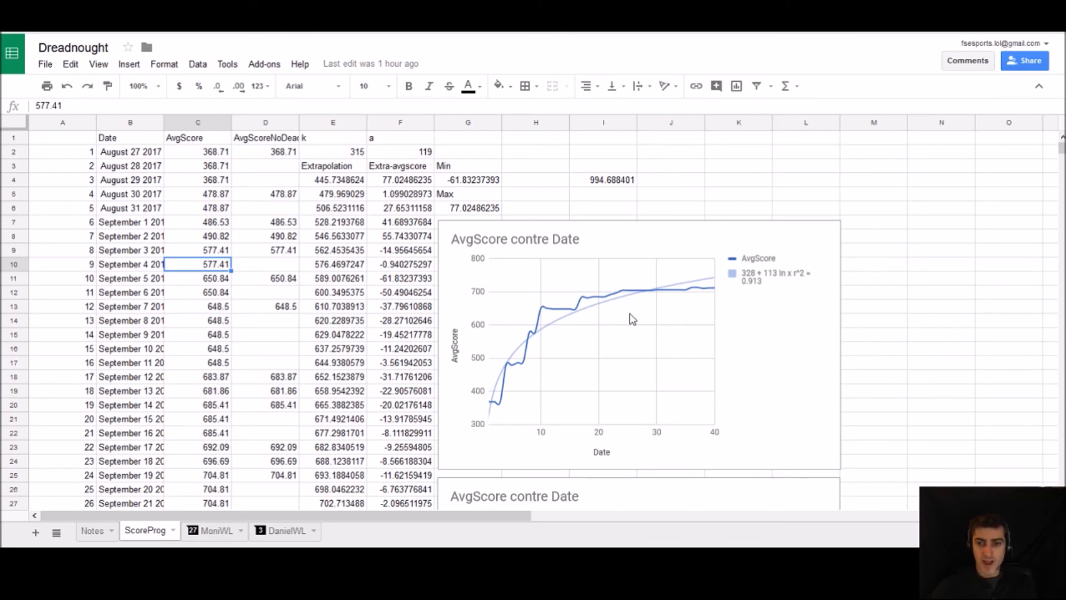
# - Inspect the upper AvgScore contre Date chart's data range and series trendline settings, and the prediction formula in cell I4
pyautogui.rightClick(747, 294)
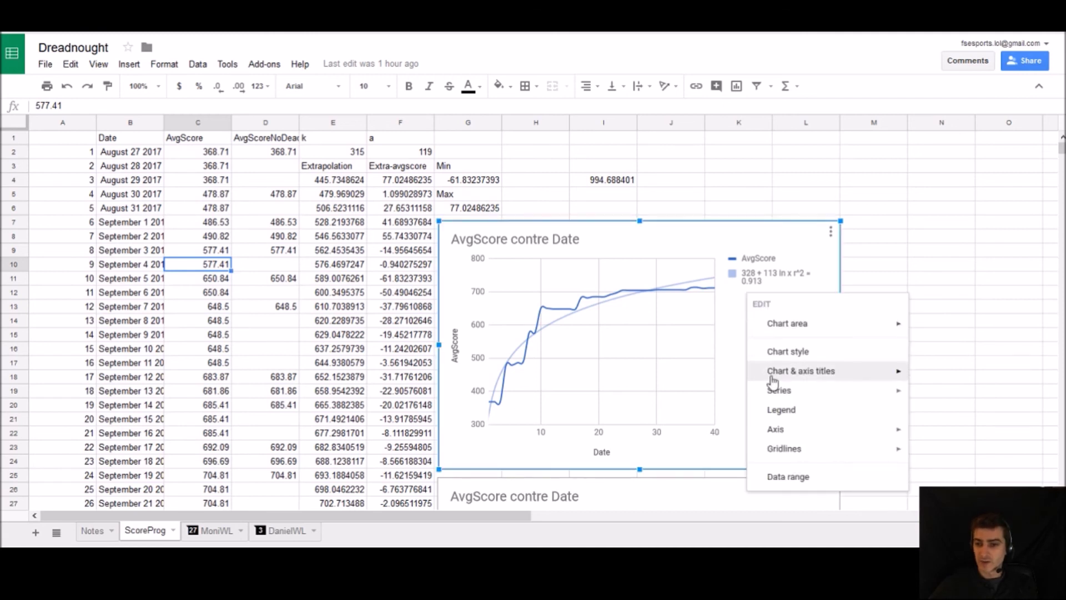
pyautogui.click(781, 476)
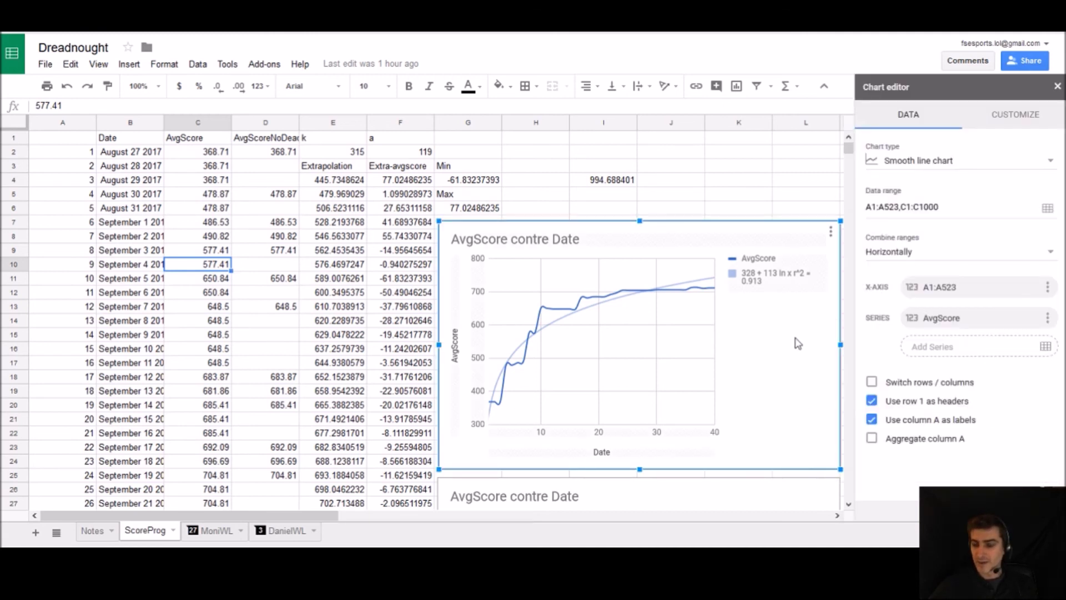
pyautogui.click(984, 122)
pyautogui.click(907, 208)
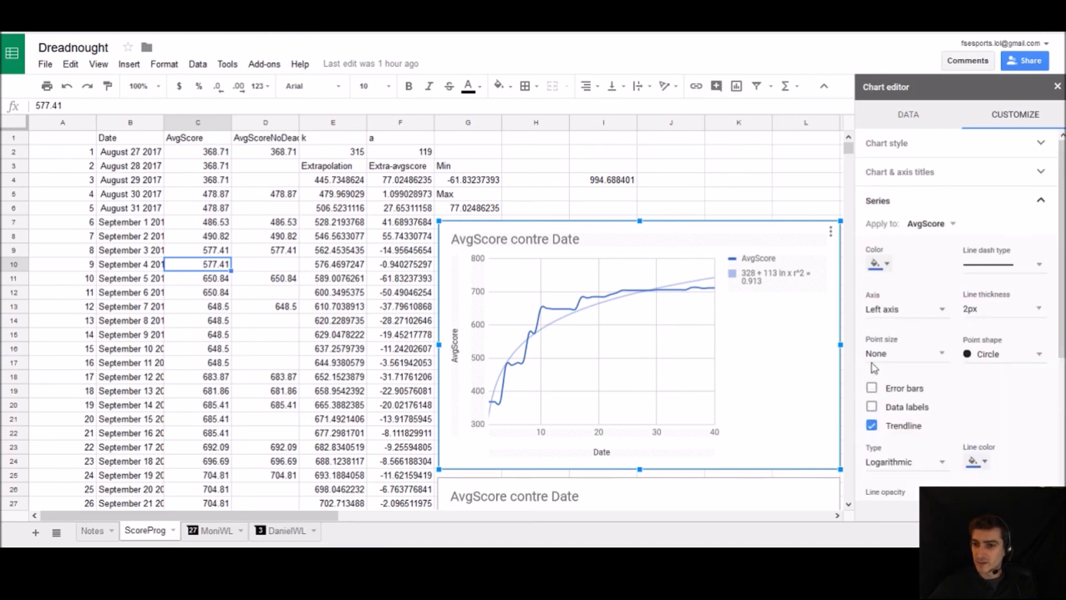
pyautogui.scroll(-1, 1054, 362)
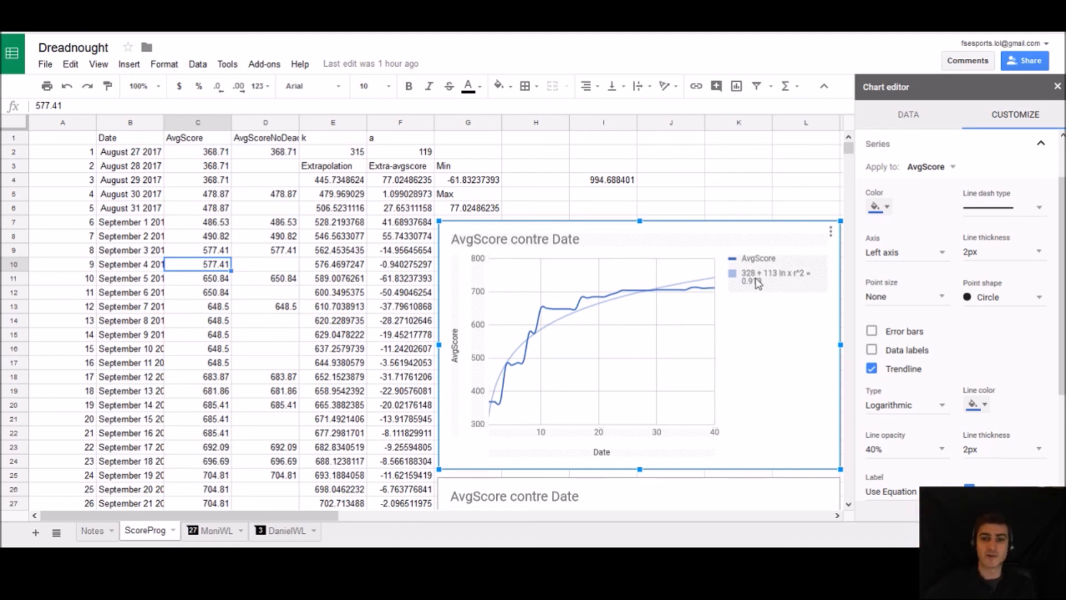
pyautogui.click(604, 183)
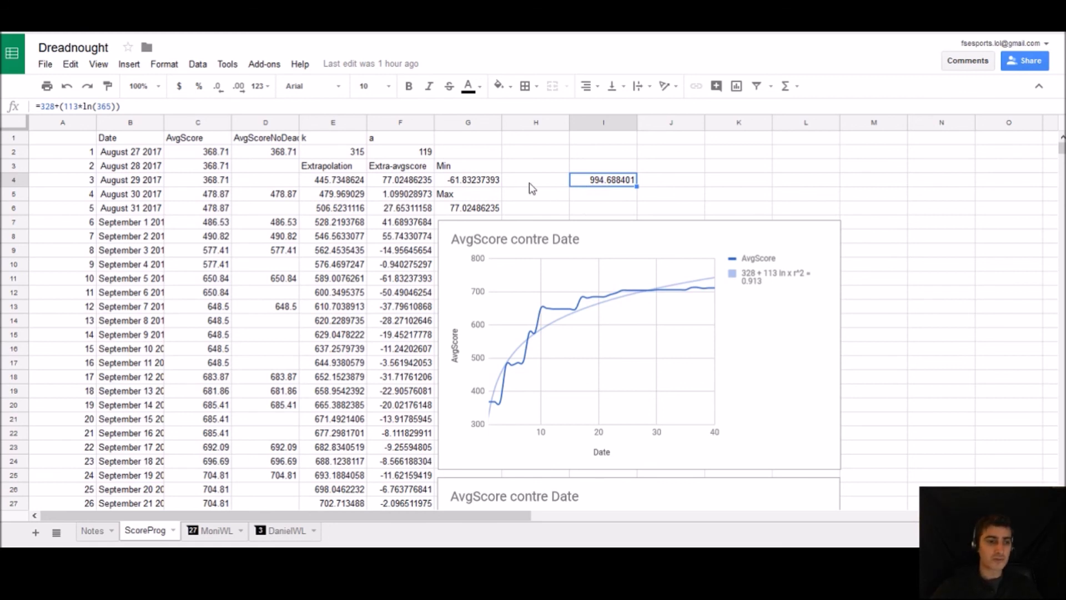
# - Go back to the spreadsheet list, switch to the default account and reopen the Intro à Sheets spreadsheet
pyautogui.click(9, 60)
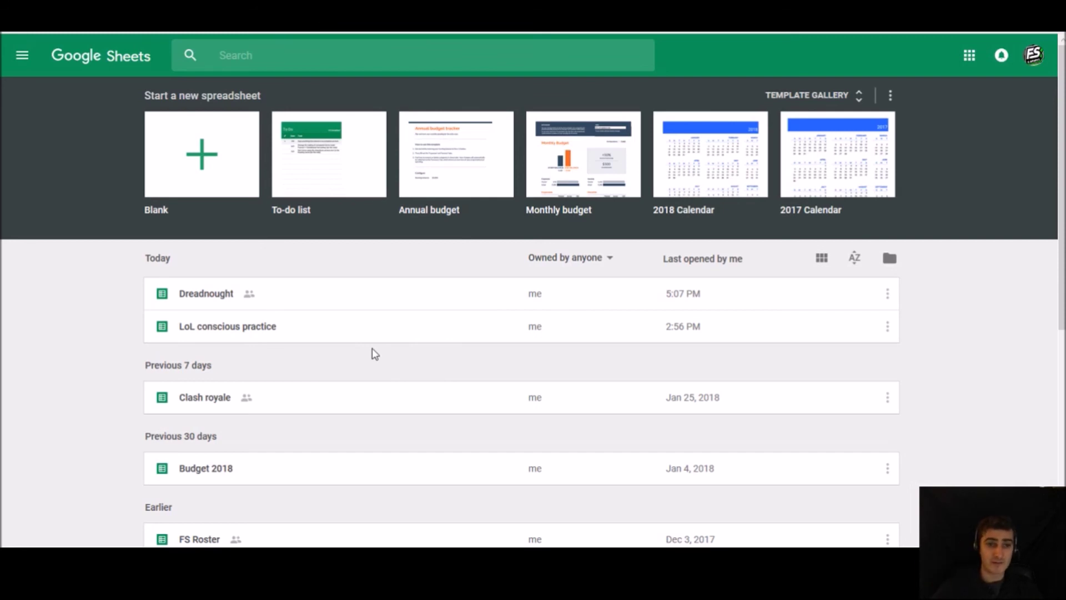
pyautogui.scroll(-3, 216, 483)
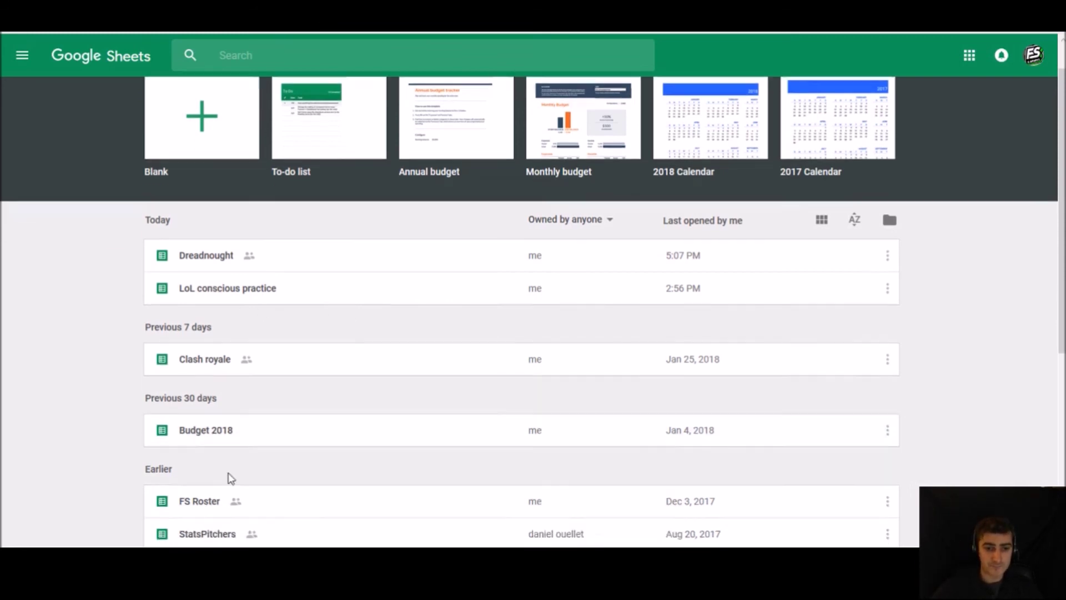
pyautogui.click(1034, 55)
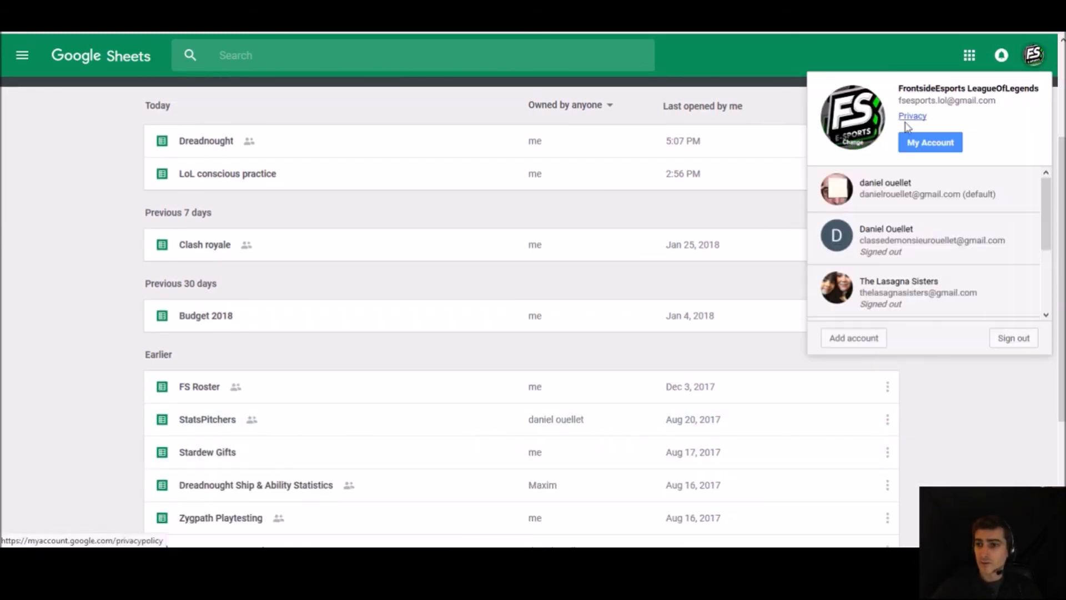
pyautogui.click(882, 198)
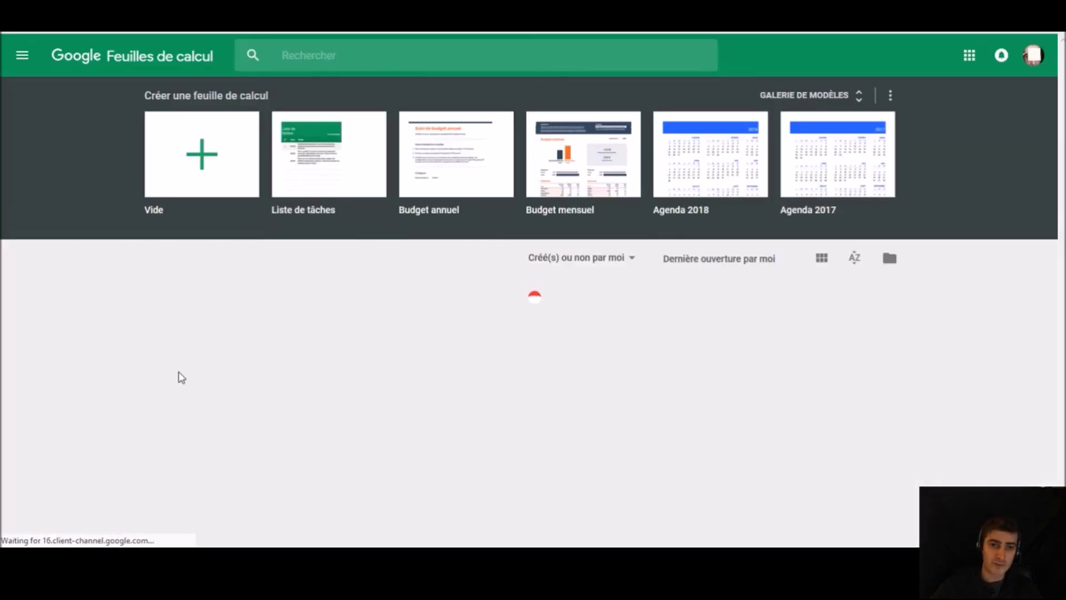
pyautogui.click(208, 328)
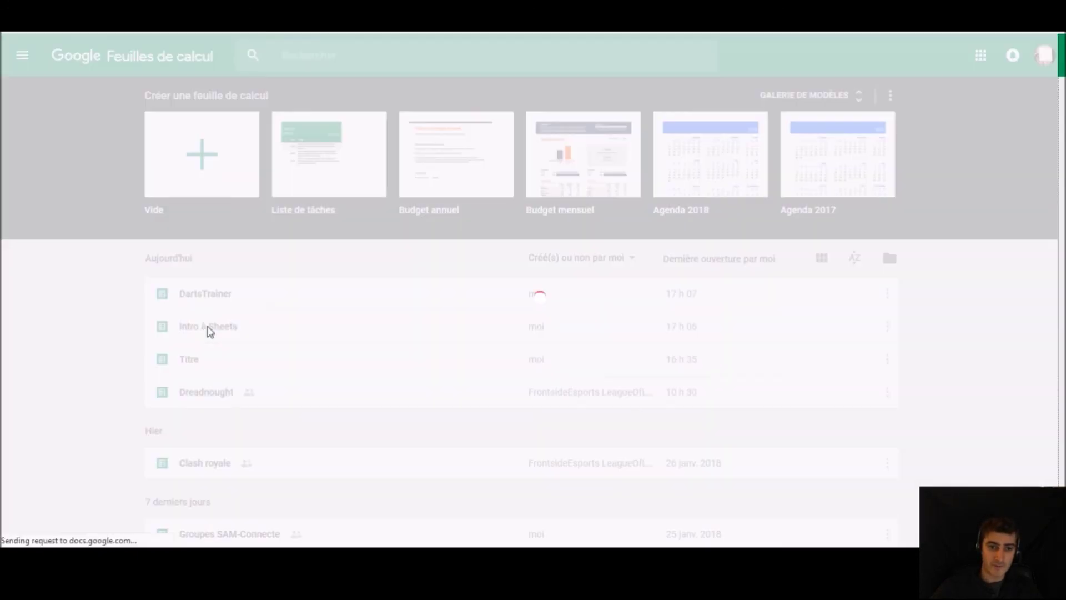
# - Fill cell A14, Insérer des diagrammes/graphiques, on Feuille 1 with yellow
pyautogui.click(125, 332)
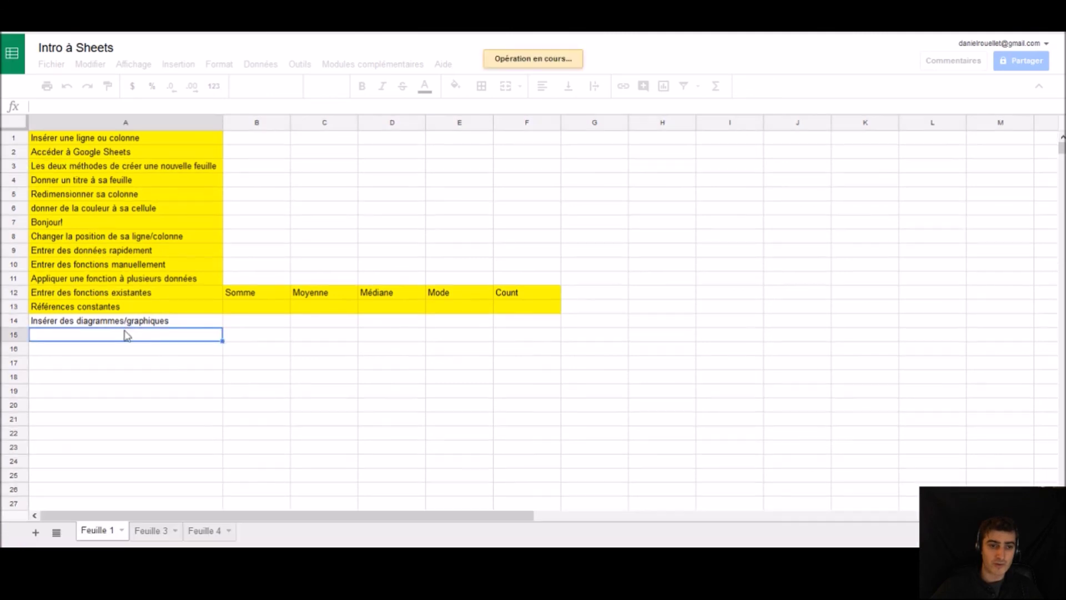
pyautogui.click(111, 324)
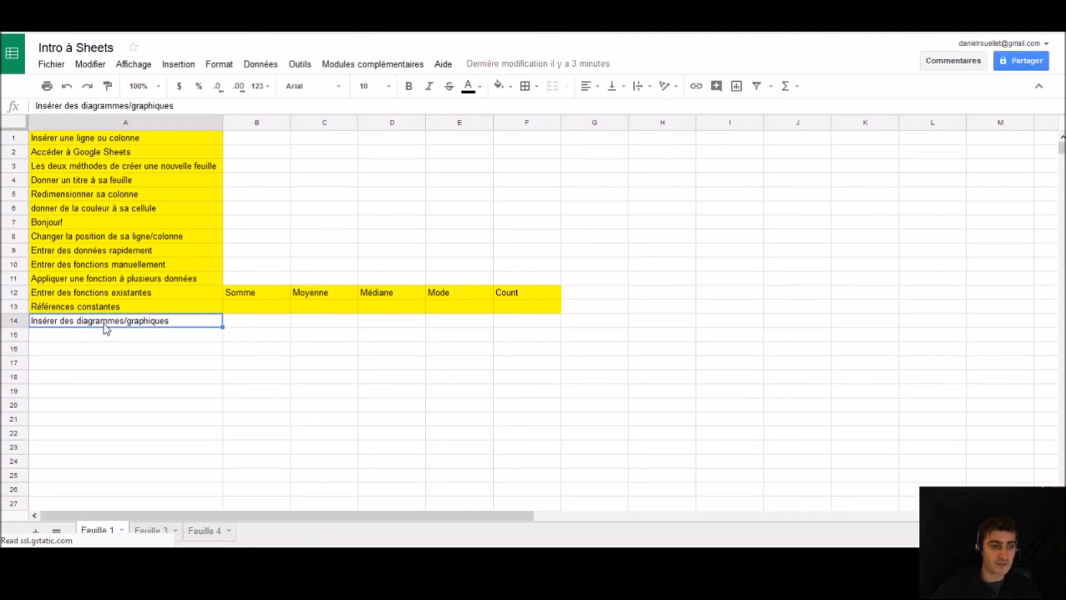
pyautogui.click(499, 86)
pyautogui.click(543, 143)
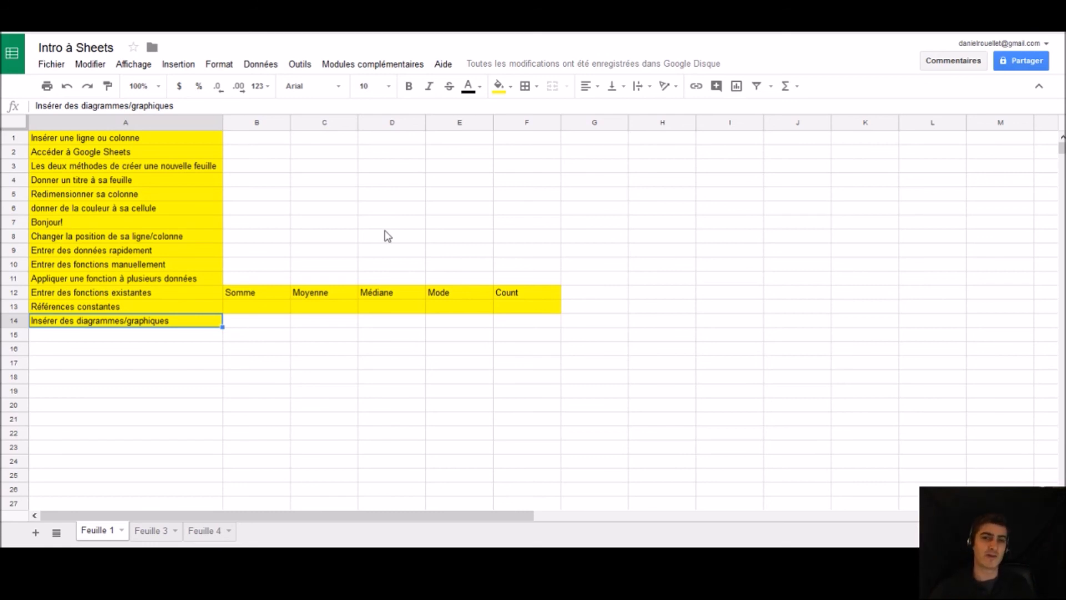
pyautogui.click(443, 64)
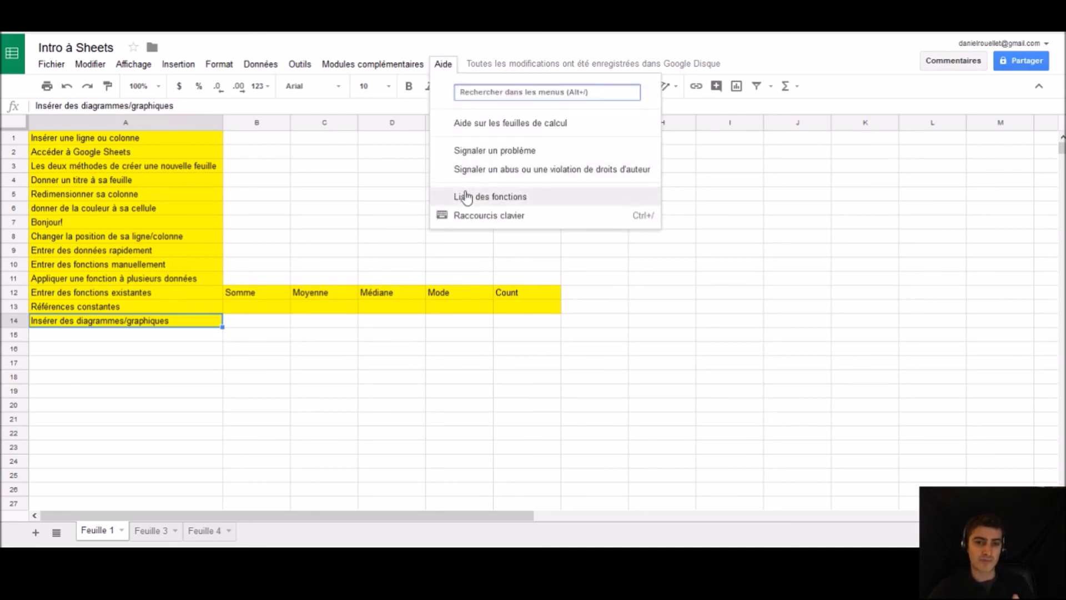
pyautogui.click(377, 237)
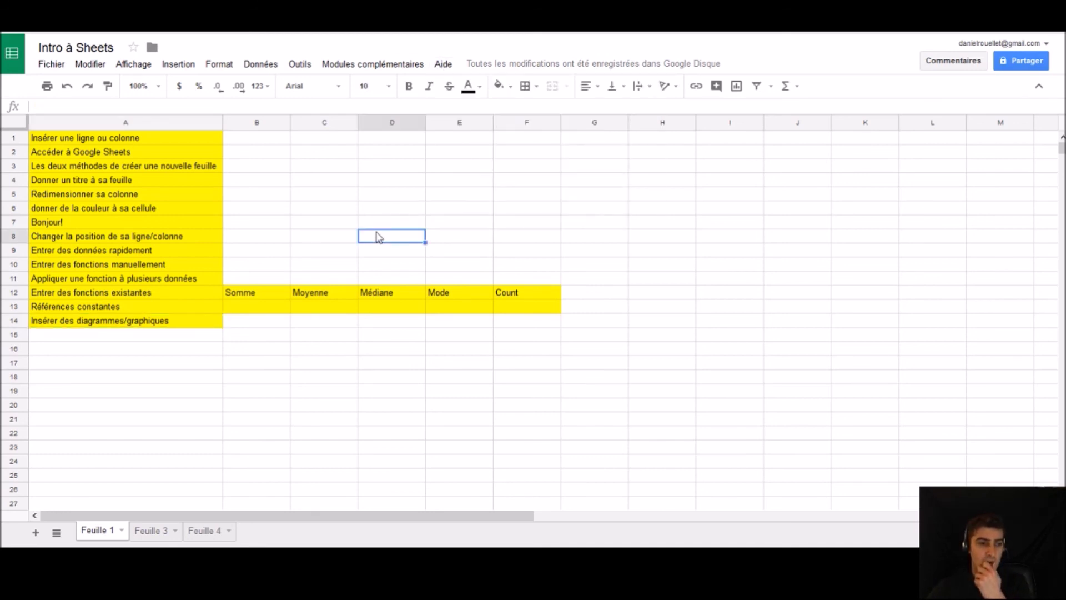